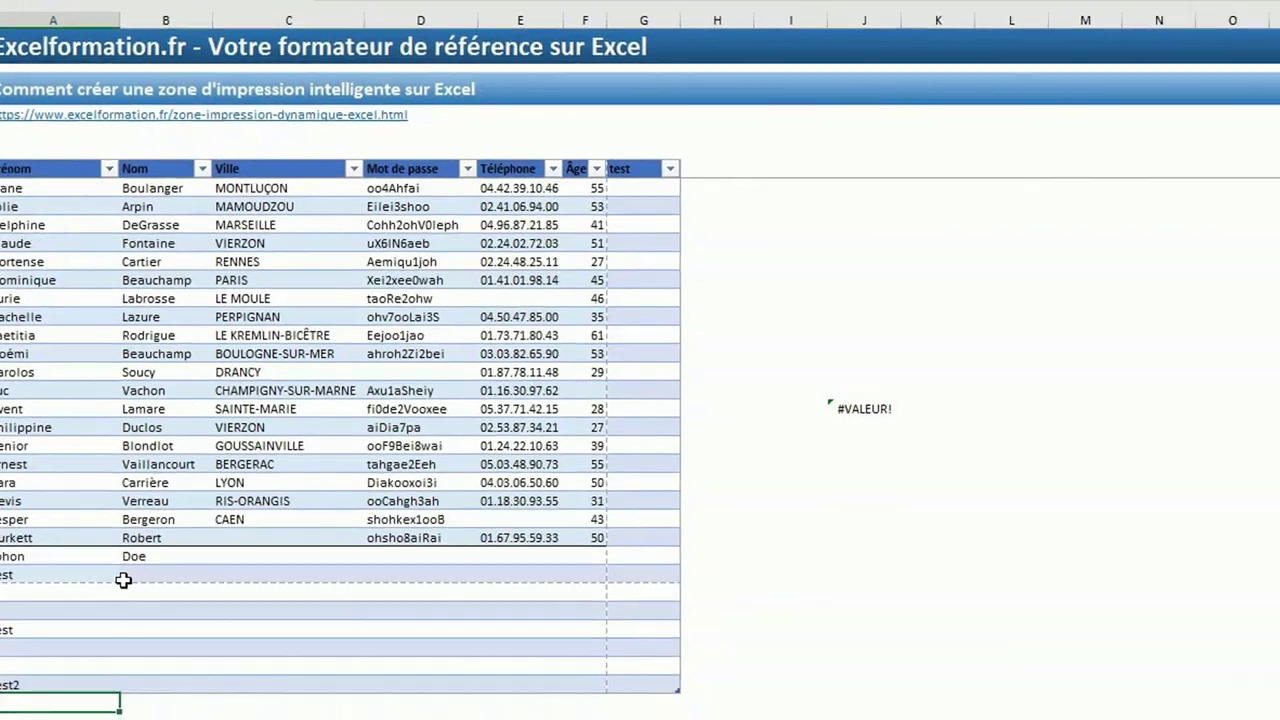
# Check the print preview, paging through to the second printed page.
pyautogui.hotkey('ctrl', 'p')
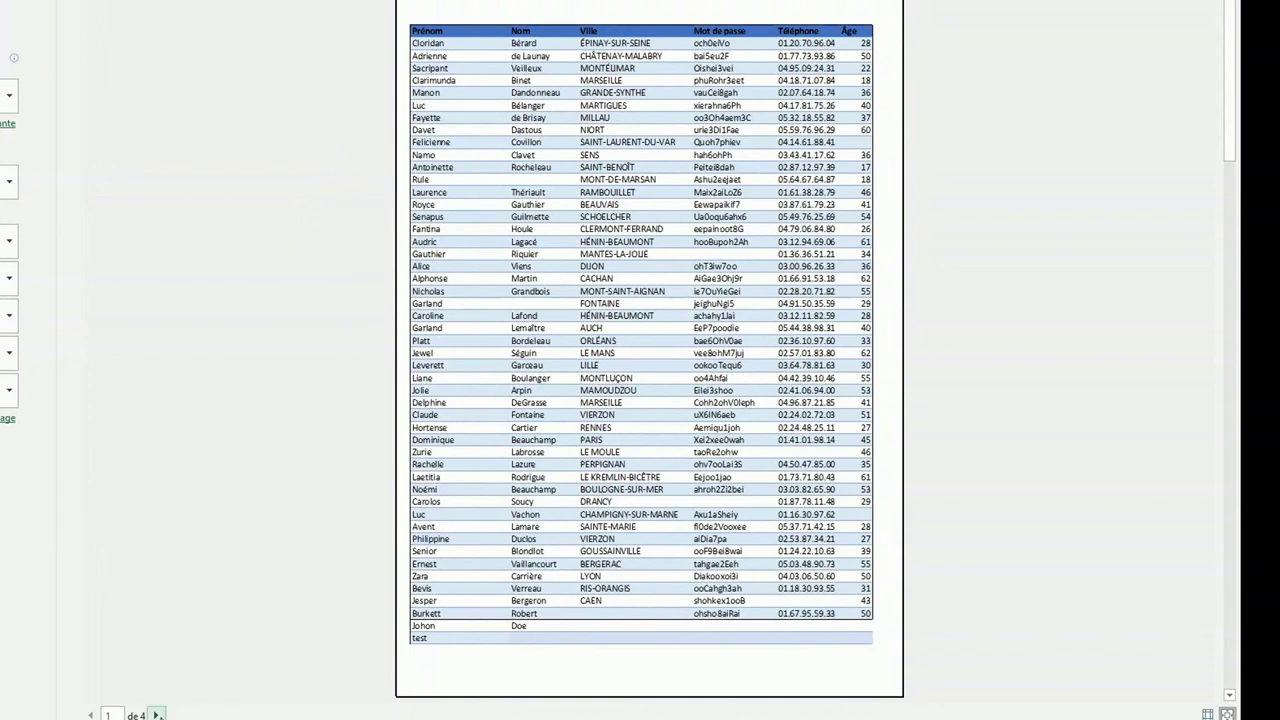
pyautogui.click(156, 715)
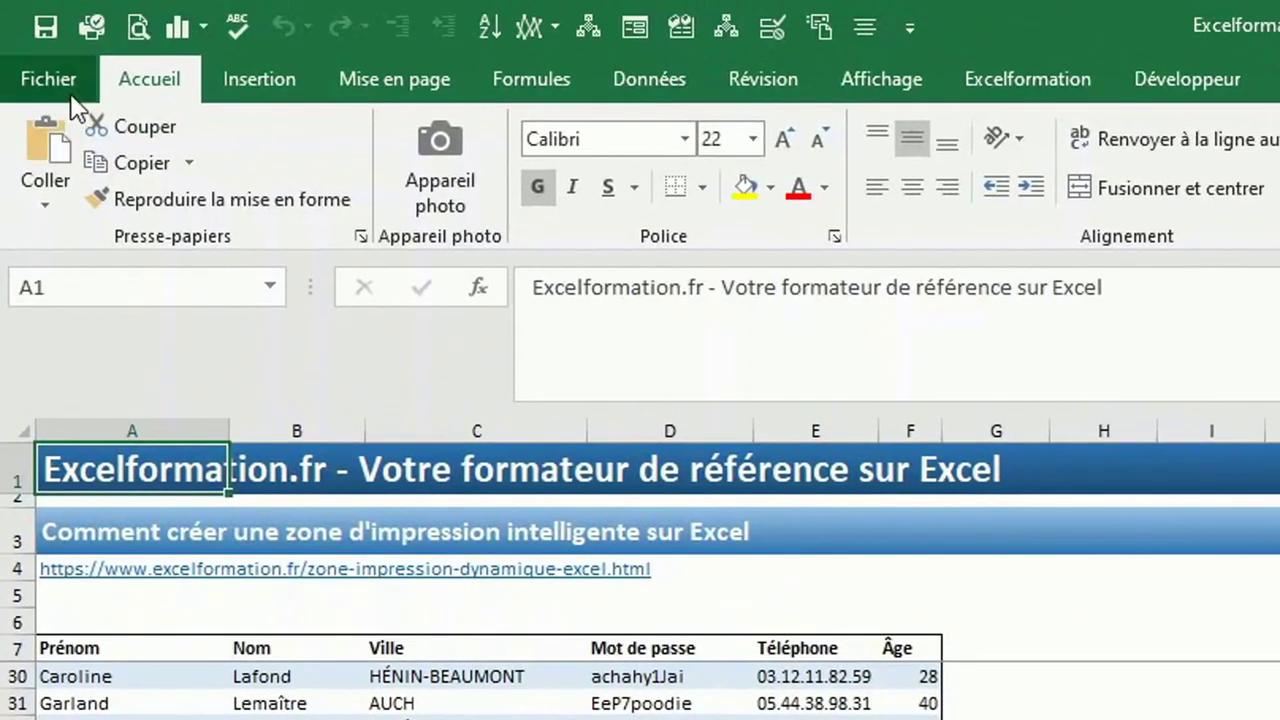
pyautogui.click(71, 96)
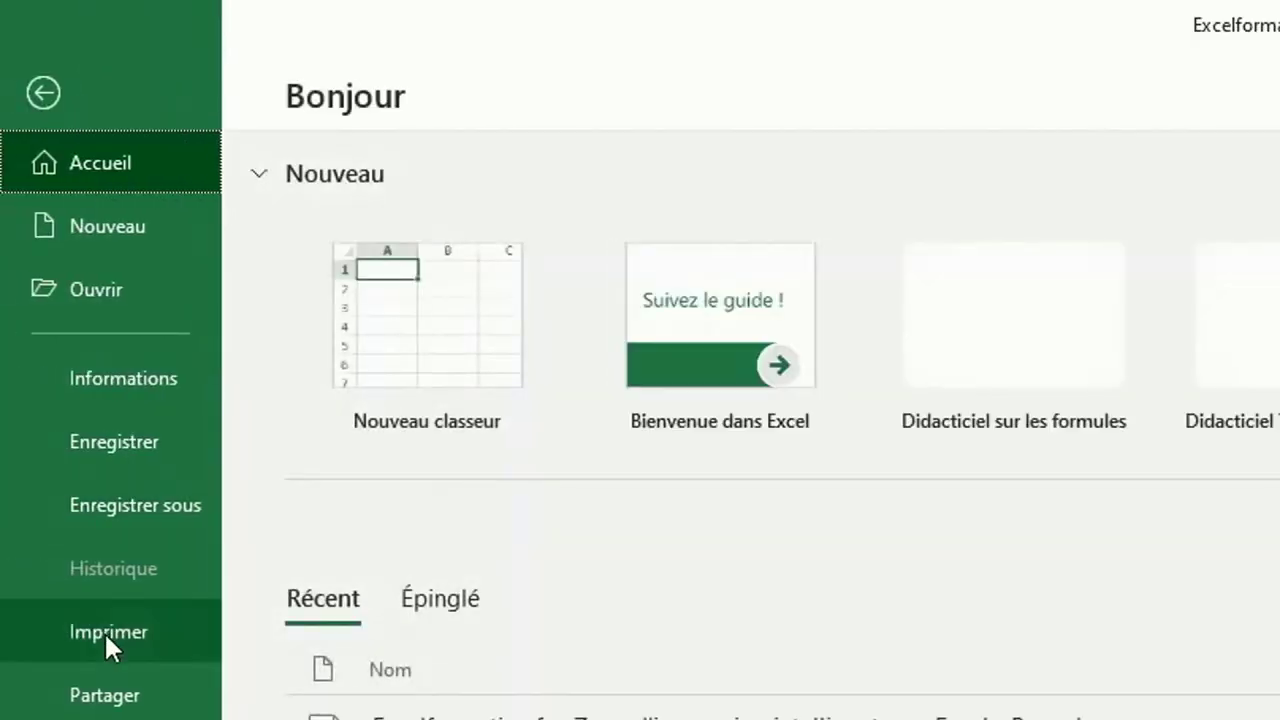
pyautogui.press('Escape')
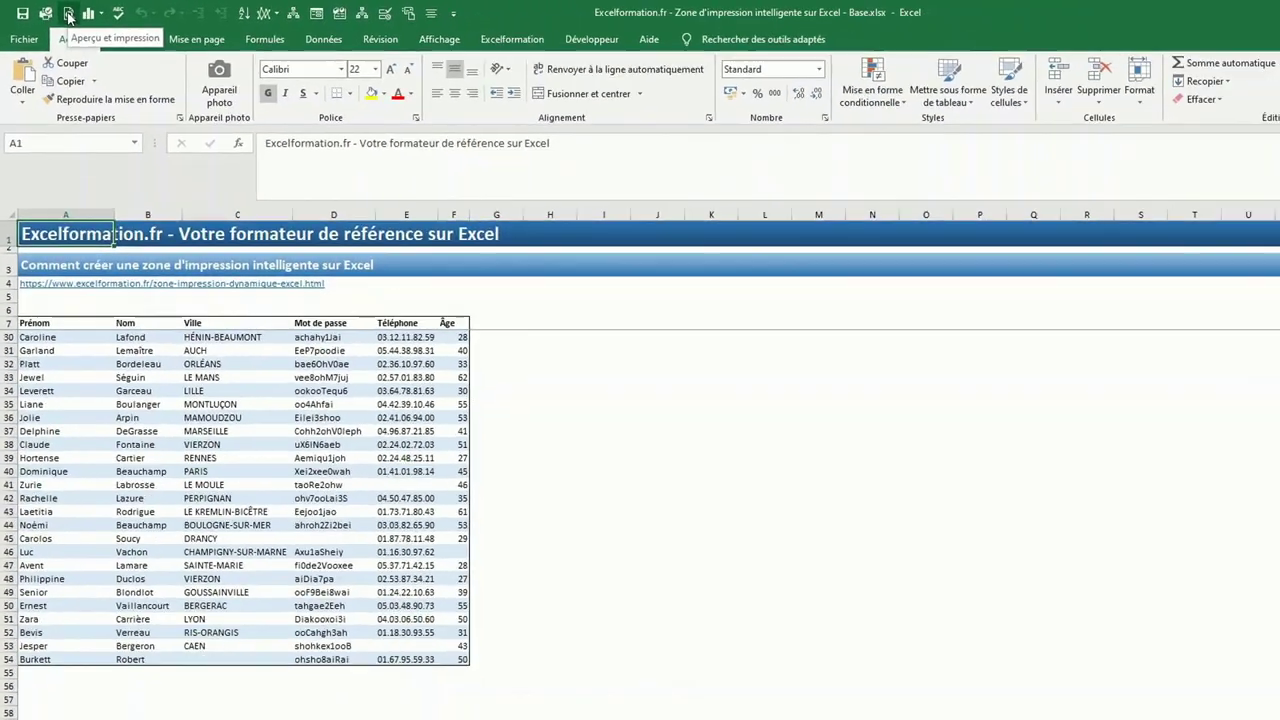
pyautogui.hotkey('ctrl', 'p')
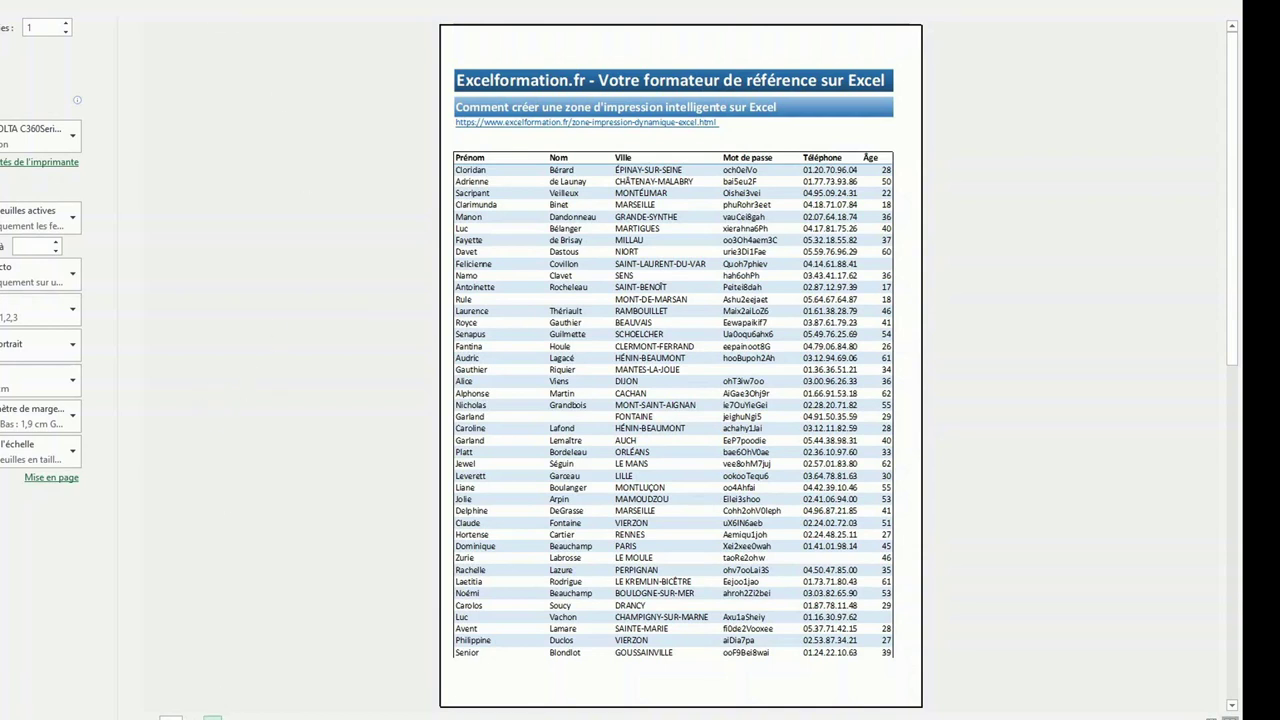
pyautogui.click(212, 718)
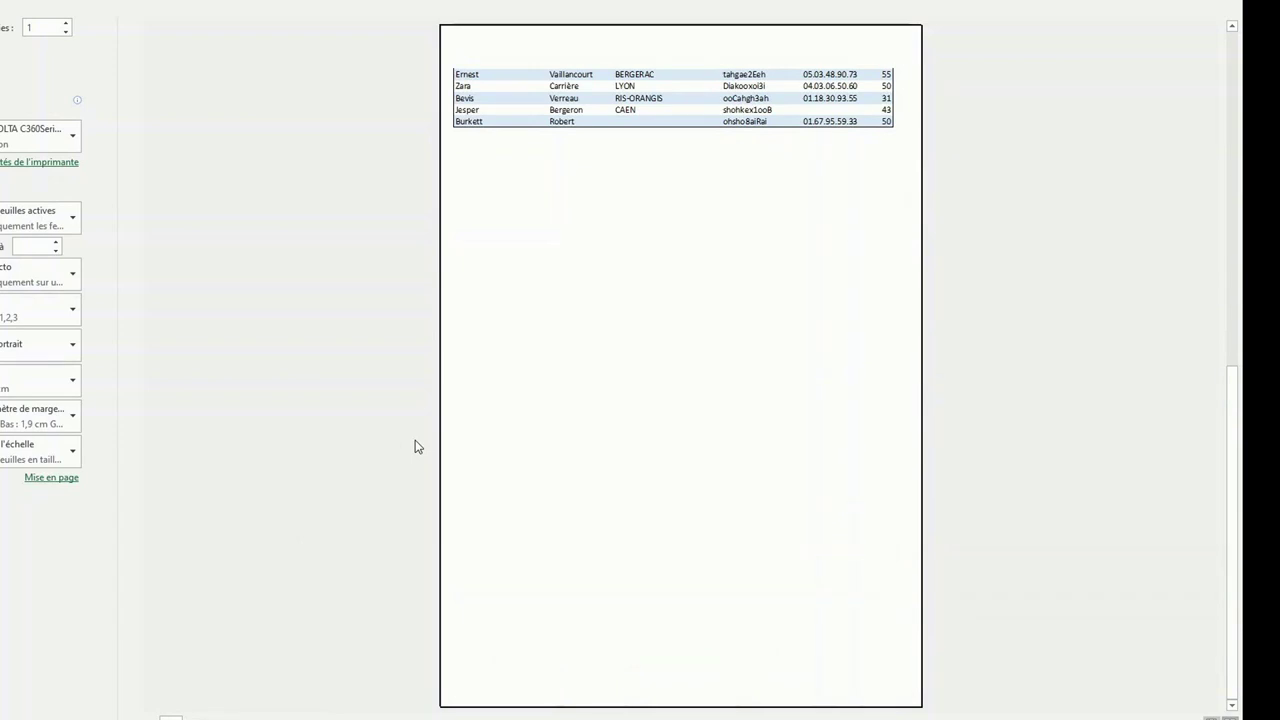
pyautogui.press('Escape')
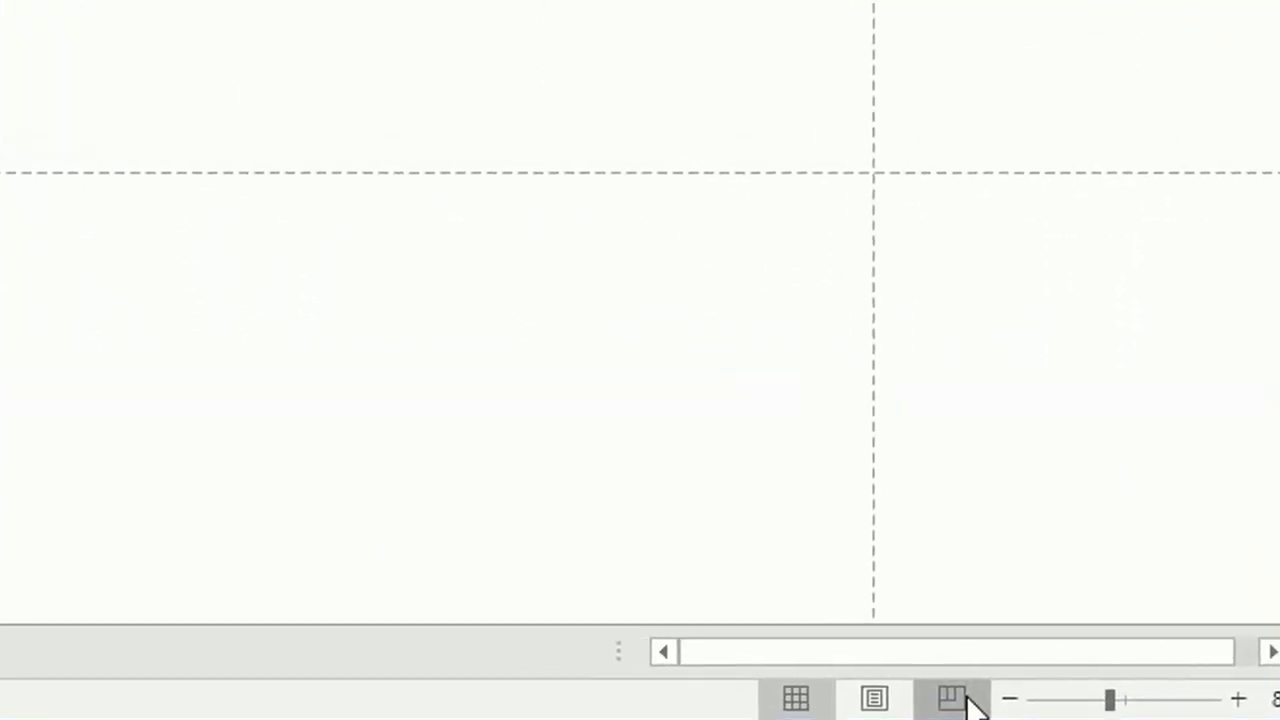
# Switch to page break preview and select the entire contacts table.
pyautogui.click(967, 698)
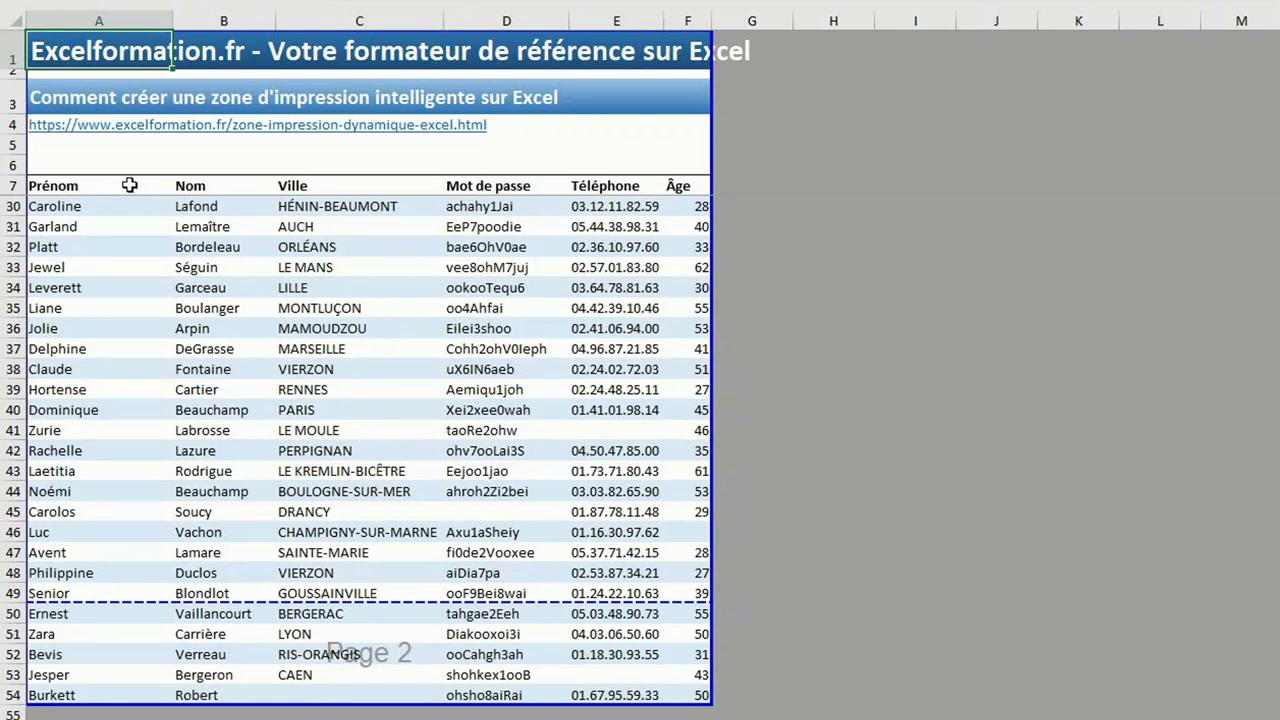
pyautogui.moveTo(129, 185)
pyautogui.mouseDown()
pyautogui.moveTo(520, 712)
pyautogui.moveTo(674, 695)
pyautogui.mouseUp()
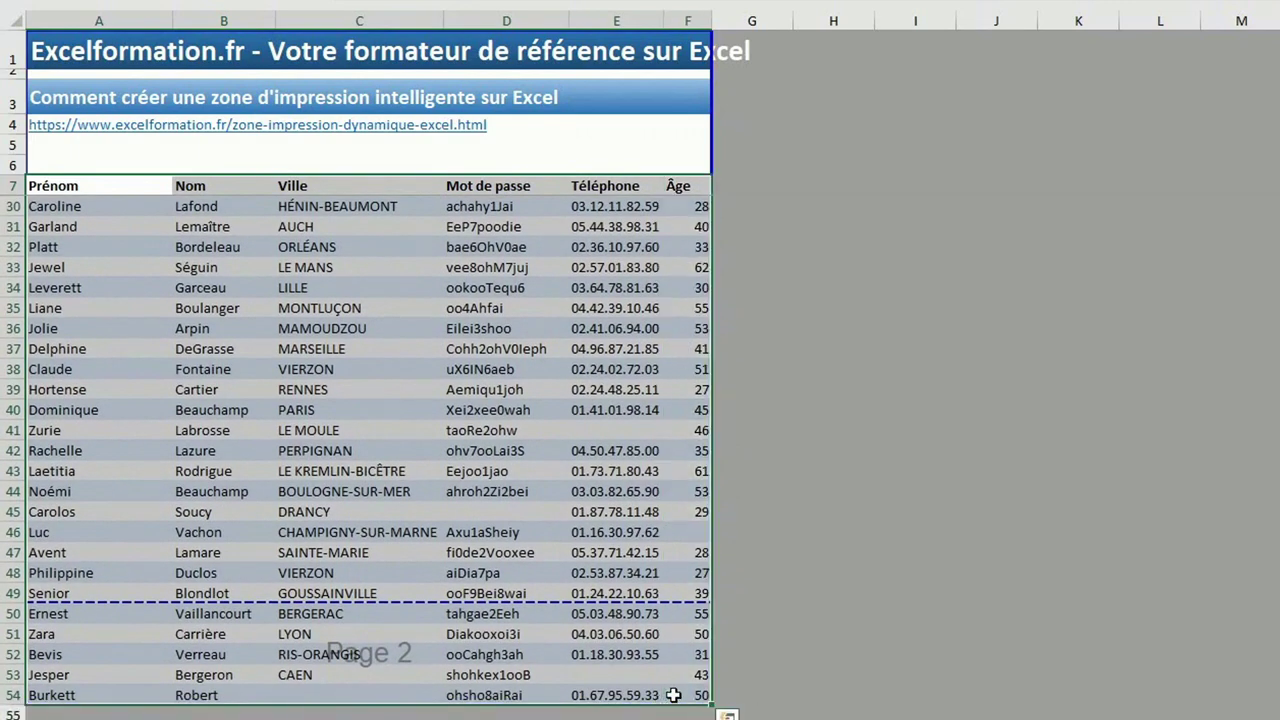
pyautogui.click(335, 322)
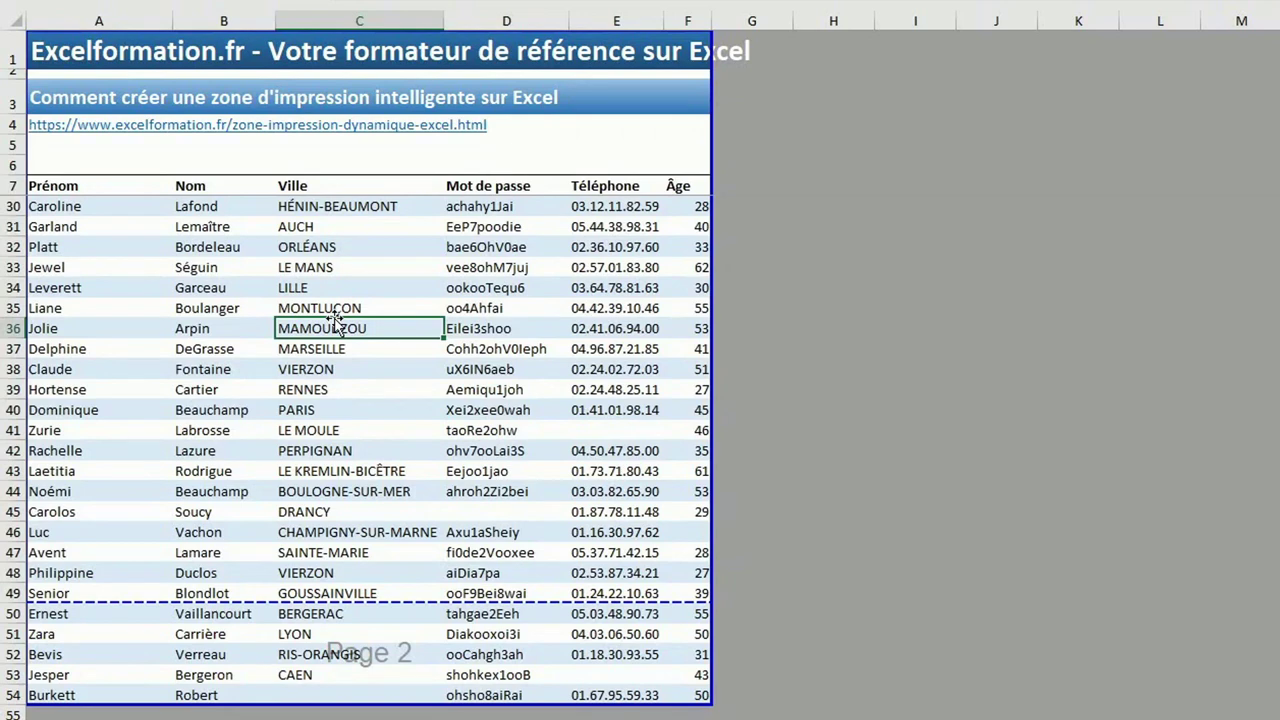
pyautogui.hotkey('ctrl', 'a')
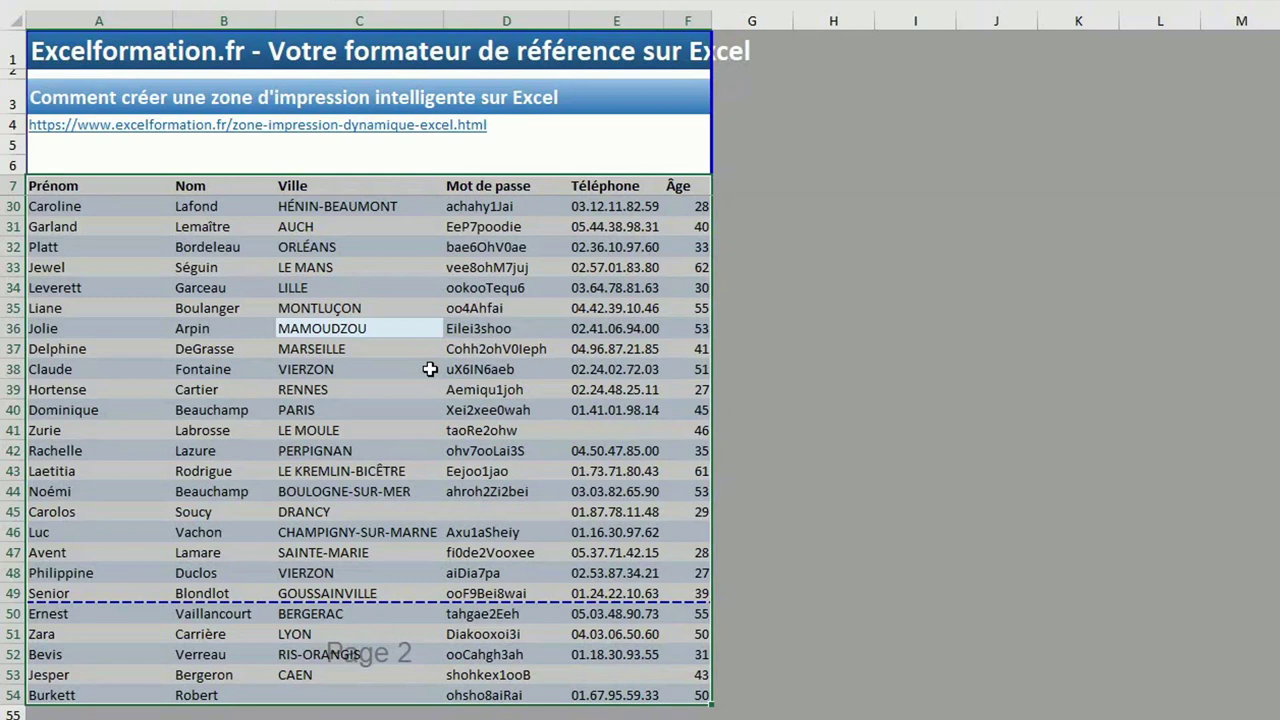
pyautogui.hotkey('ctrl', 'shift', 'F1')
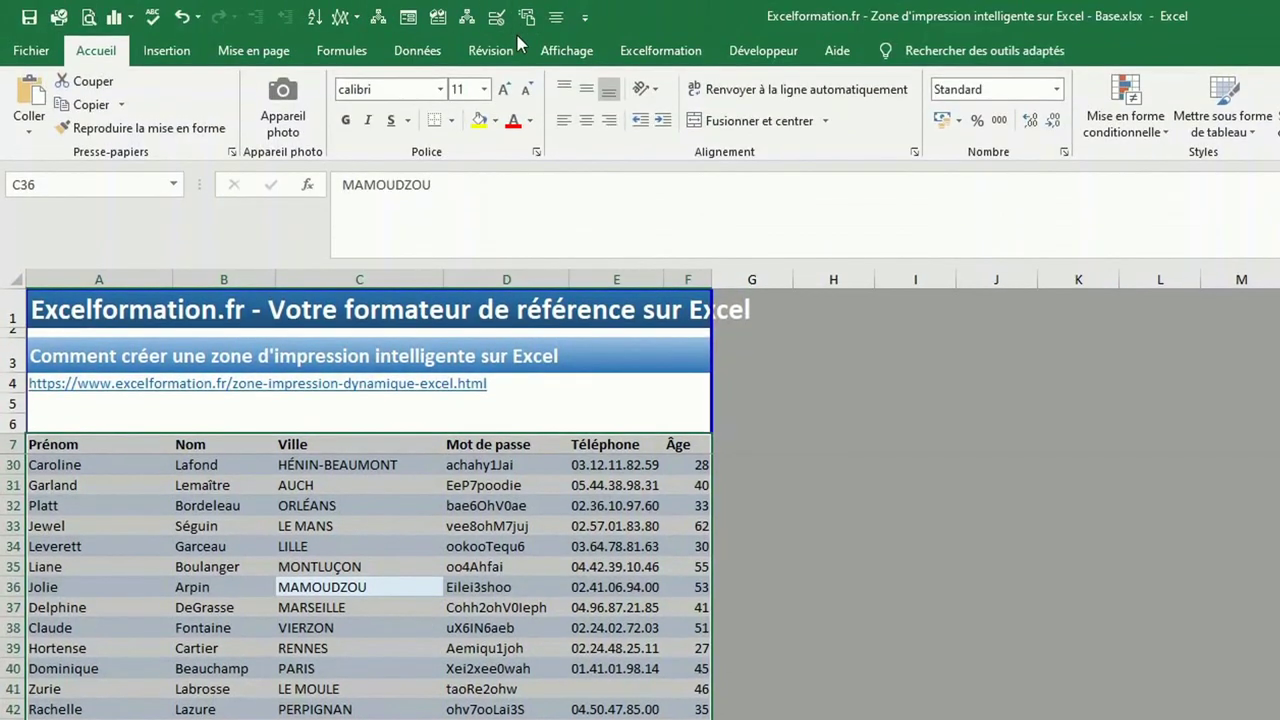
# Set the selected contacts table as the print area via Page Layout > Print Area > Set.
pyautogui.click(262, 50)
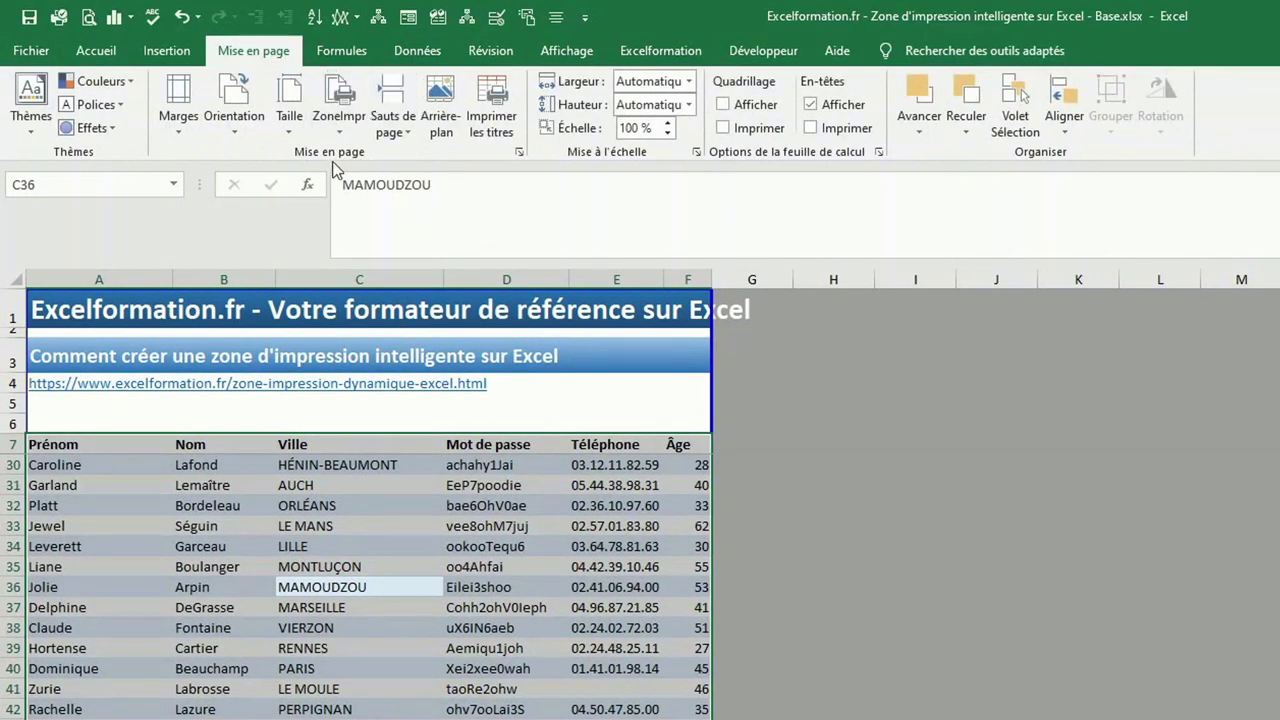
pyautogui.click(340, 125)
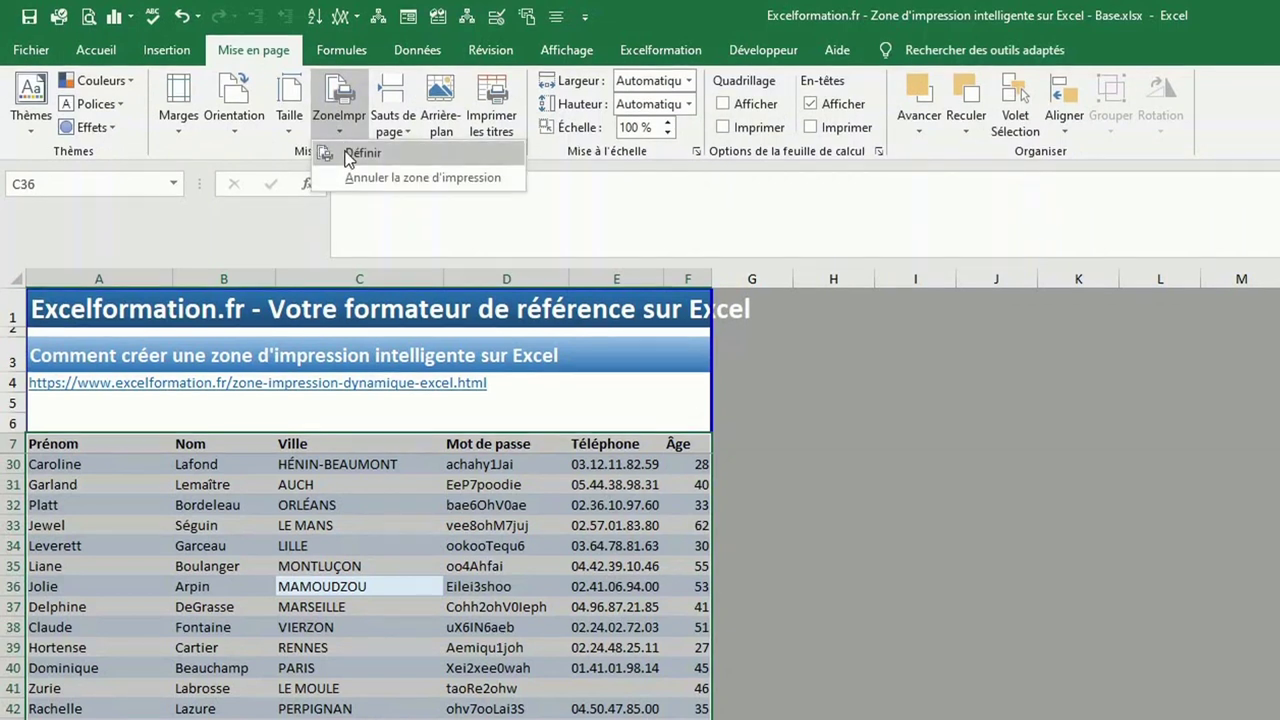
pyautogui.click(345, 155)
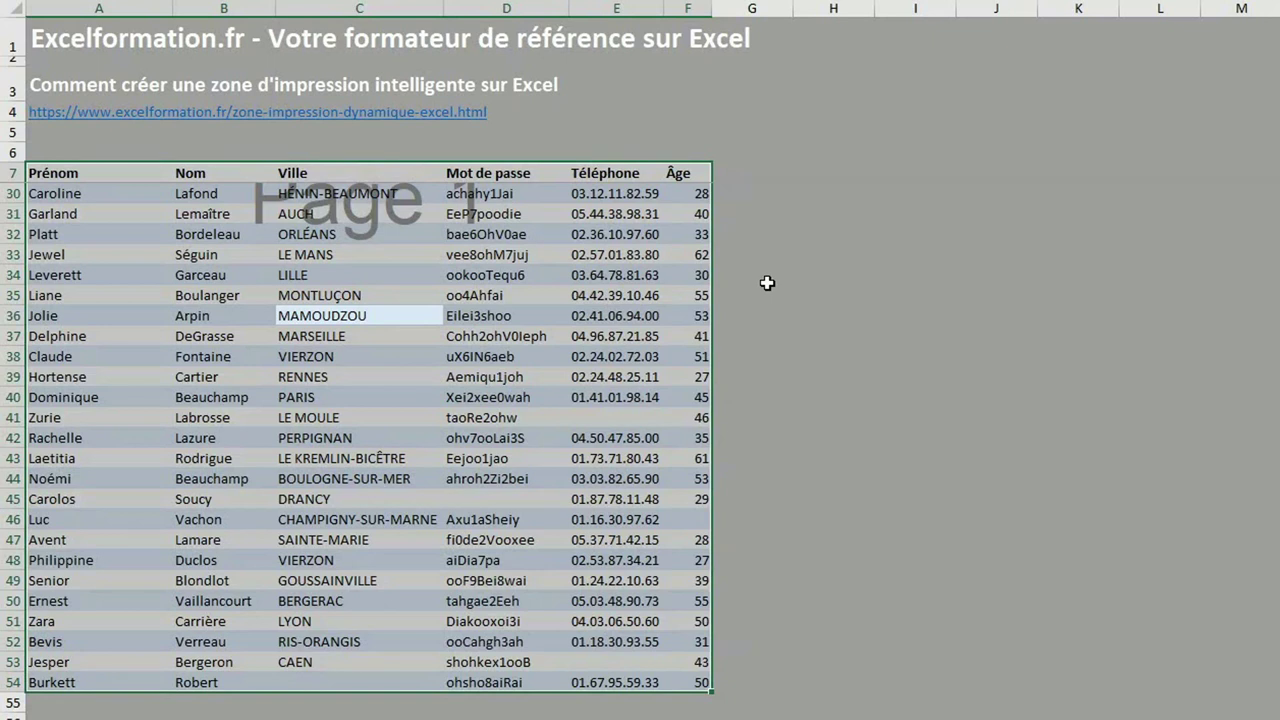
# After previewing the print, enter the new contact's first and last name in A55 and B55.
pyautogui.hotkey('ctrl', 'p')
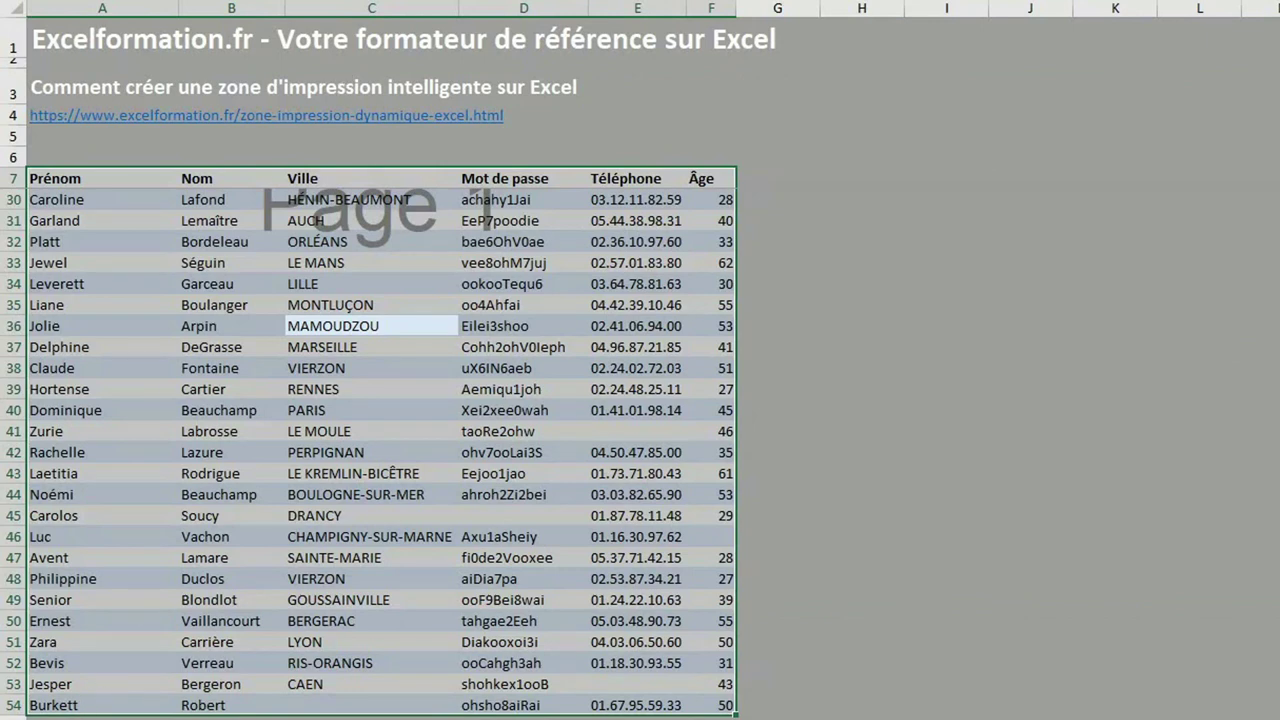
pyautogui.click(58, 716)
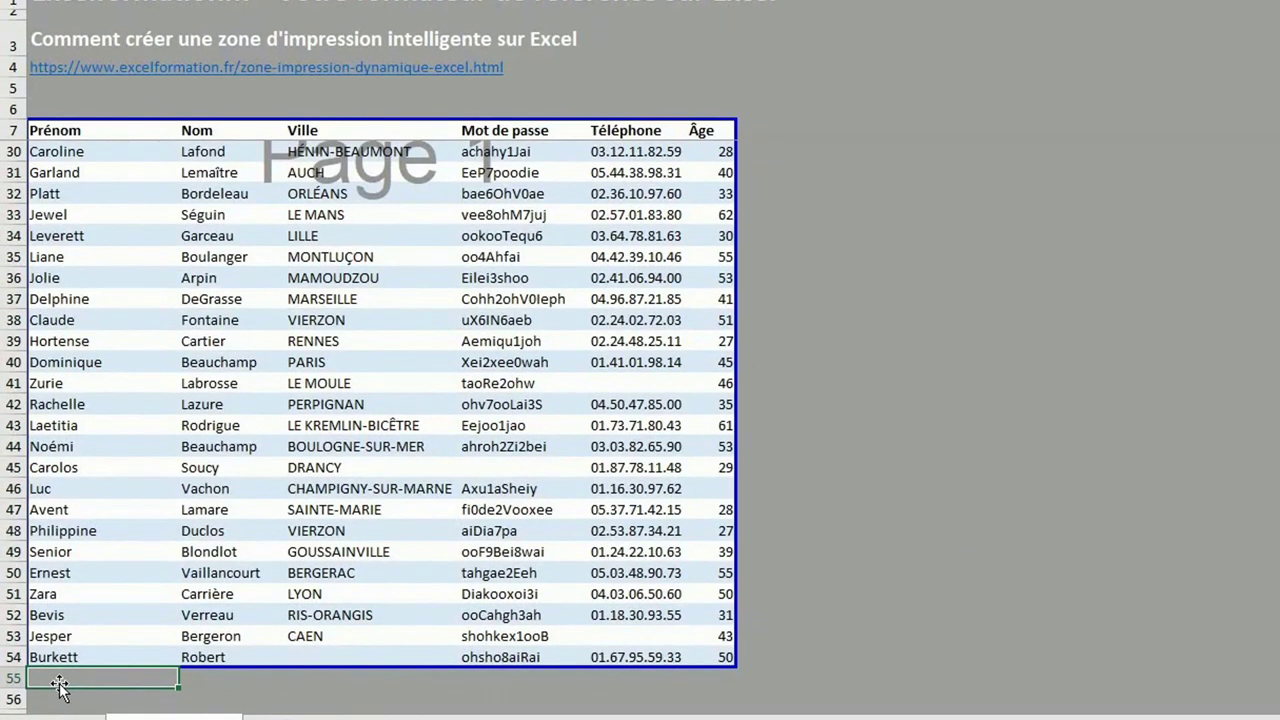
pyautogui.write('John')
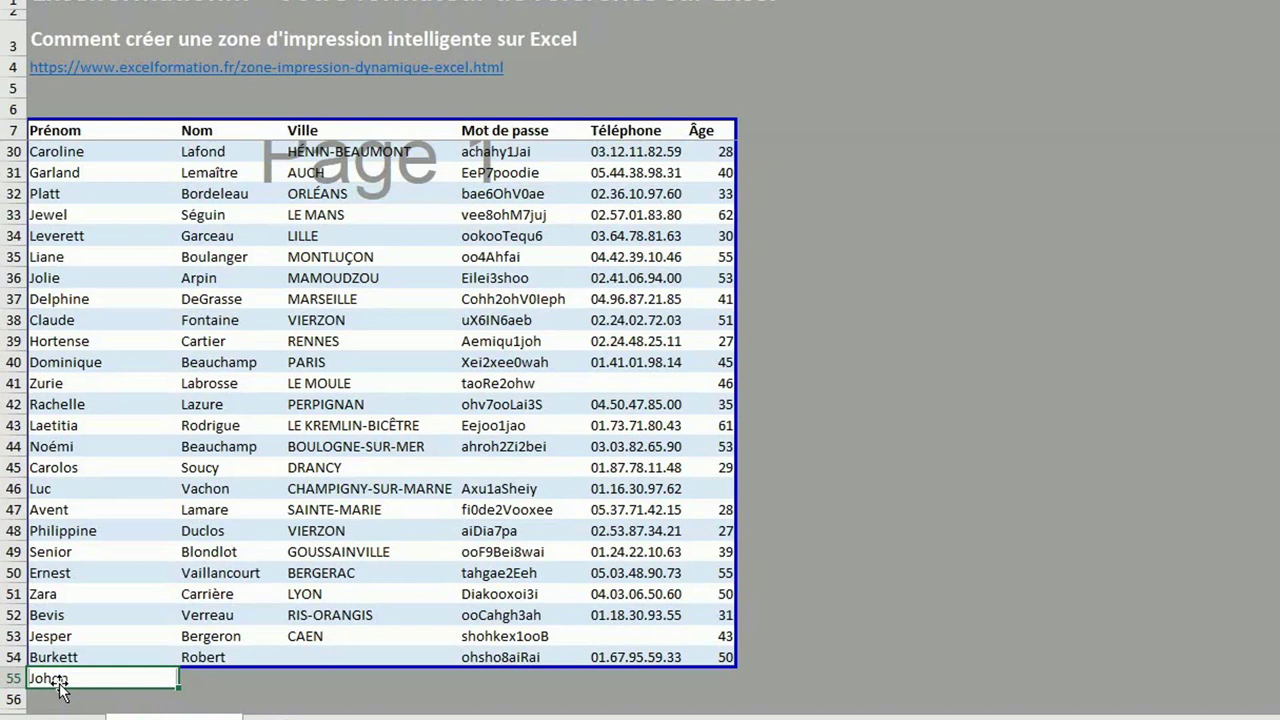
pyautogui.press('Tab')
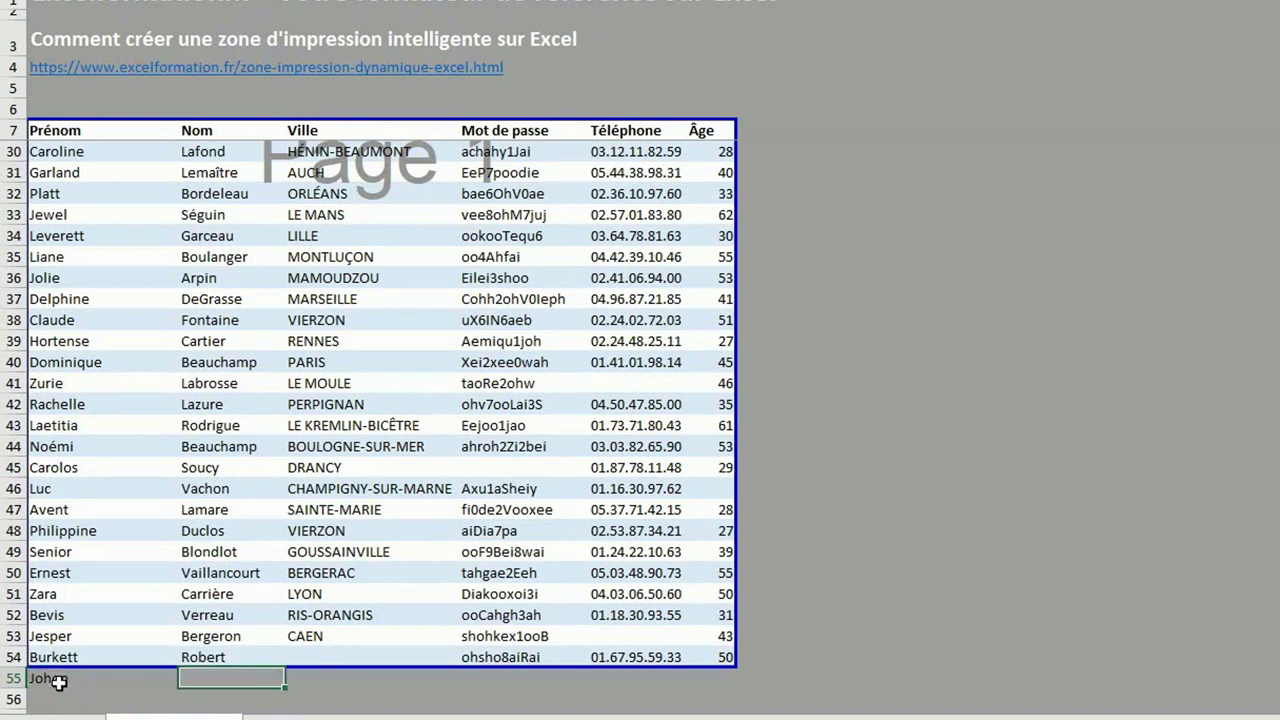
pyautogui.write('Doe')
pyautogui.press('Return')
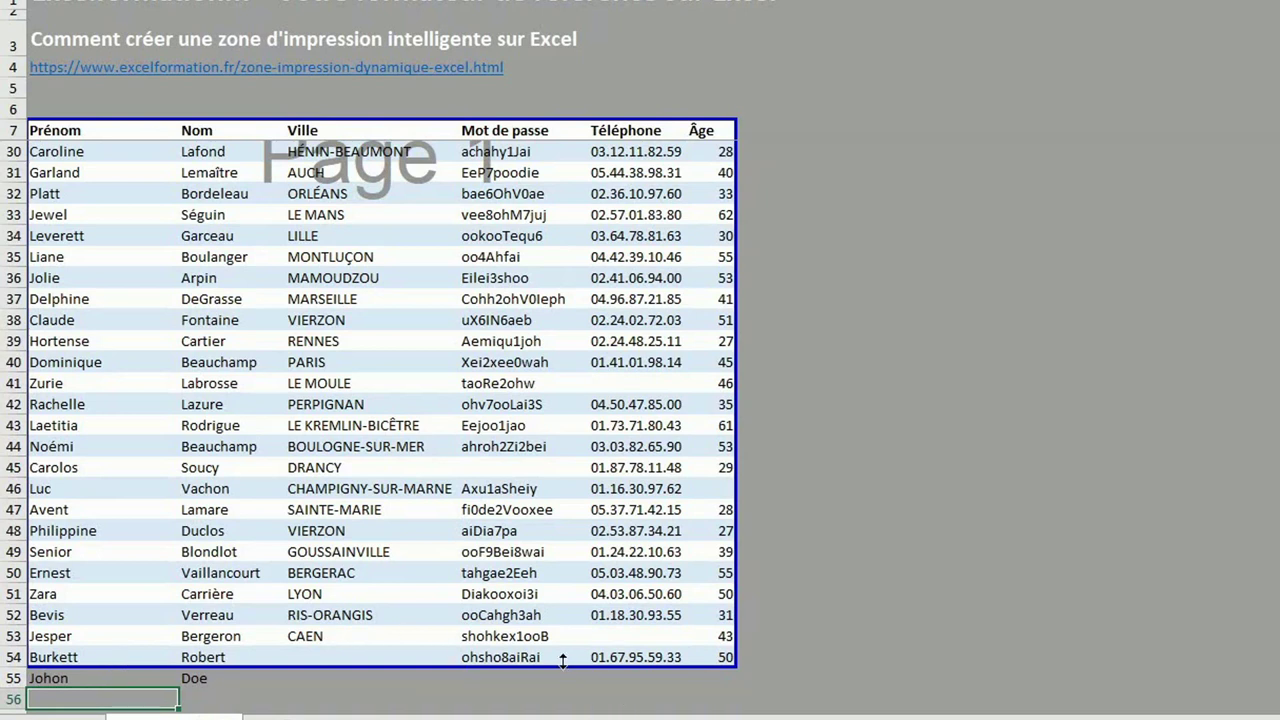
# Drag the print area border down to row 55, then undo the change.
pyautogui.moveTo(563, 661); pyautogui.dragTo(560, 683)
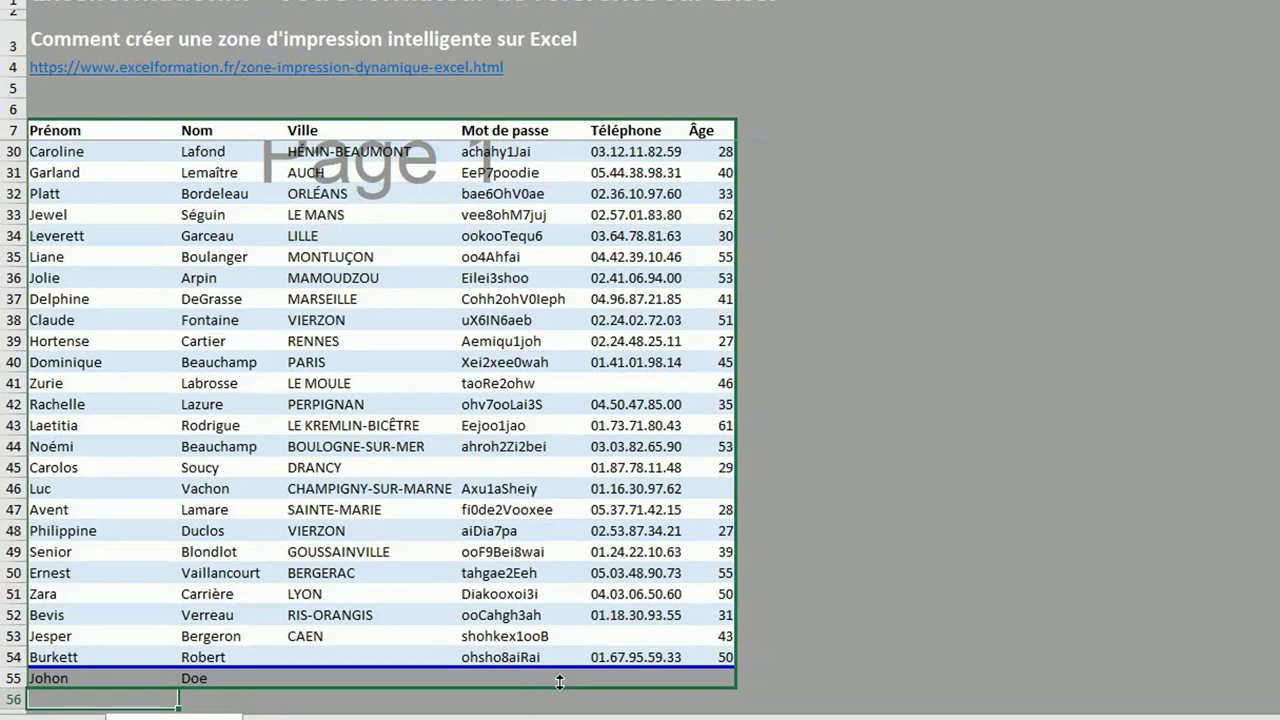
pyautogui.moveTo(560, 682); pyautogui.dragTo(560, 682)
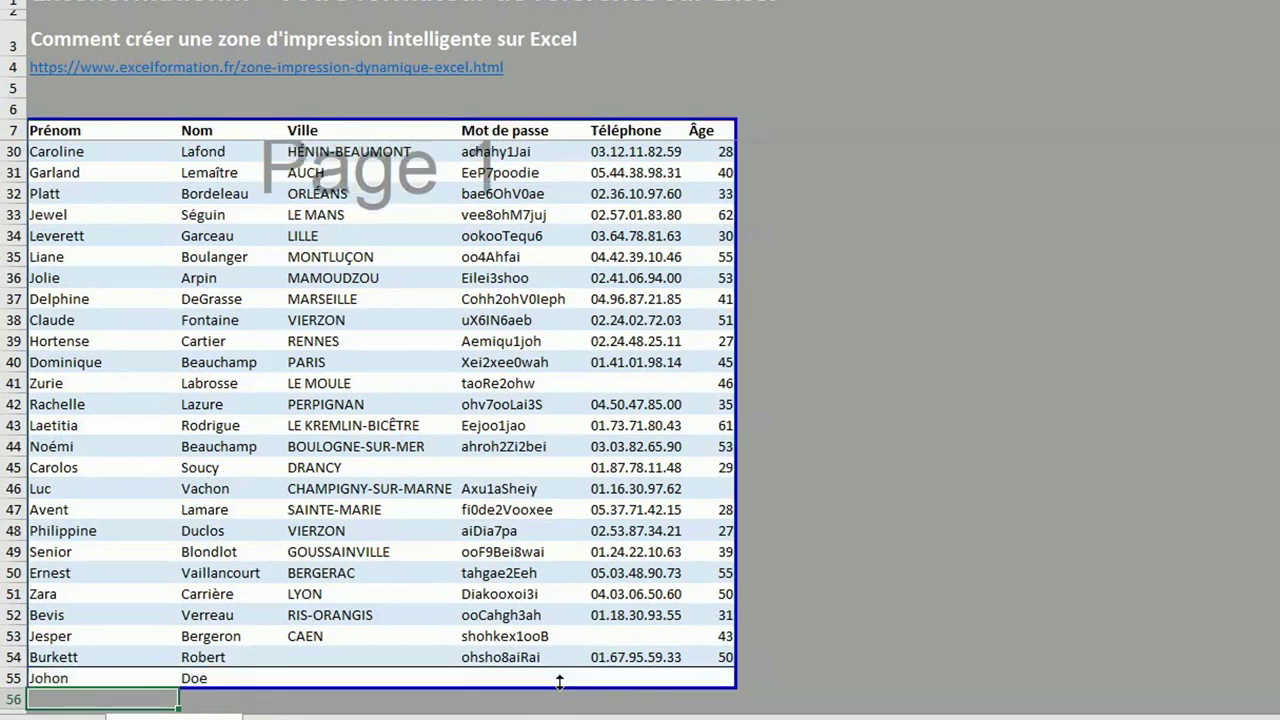
pyautogui.hotkey('ctrl', 'z')
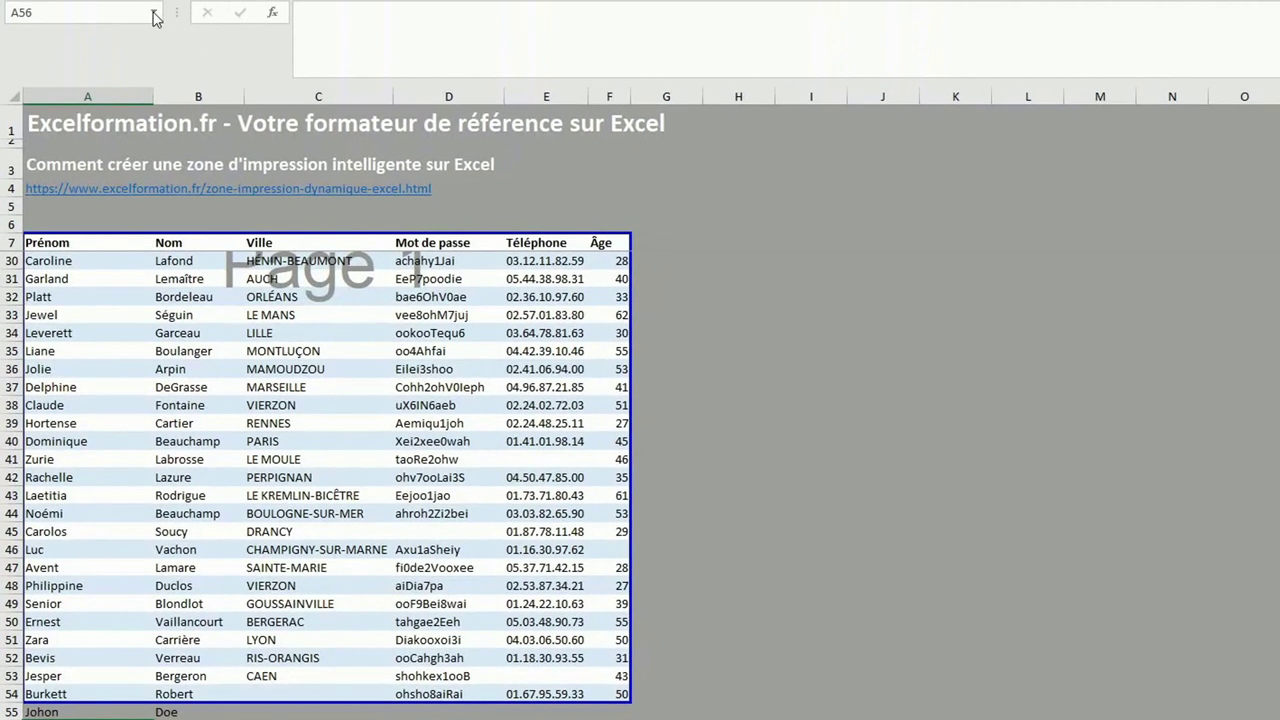
# Pick Zone_d_impression from the Name Box list to show it ends at row 54.
pyautogui.click(154, 16)
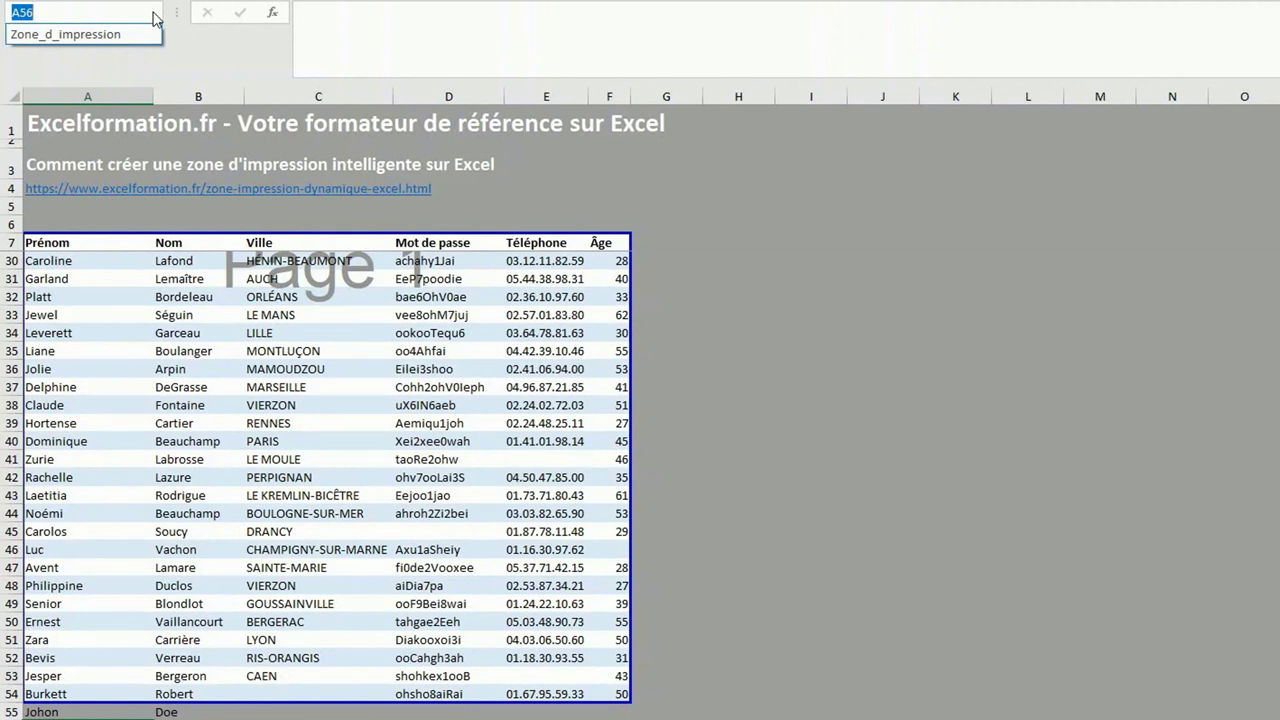
pyautogui.click(64, 34)
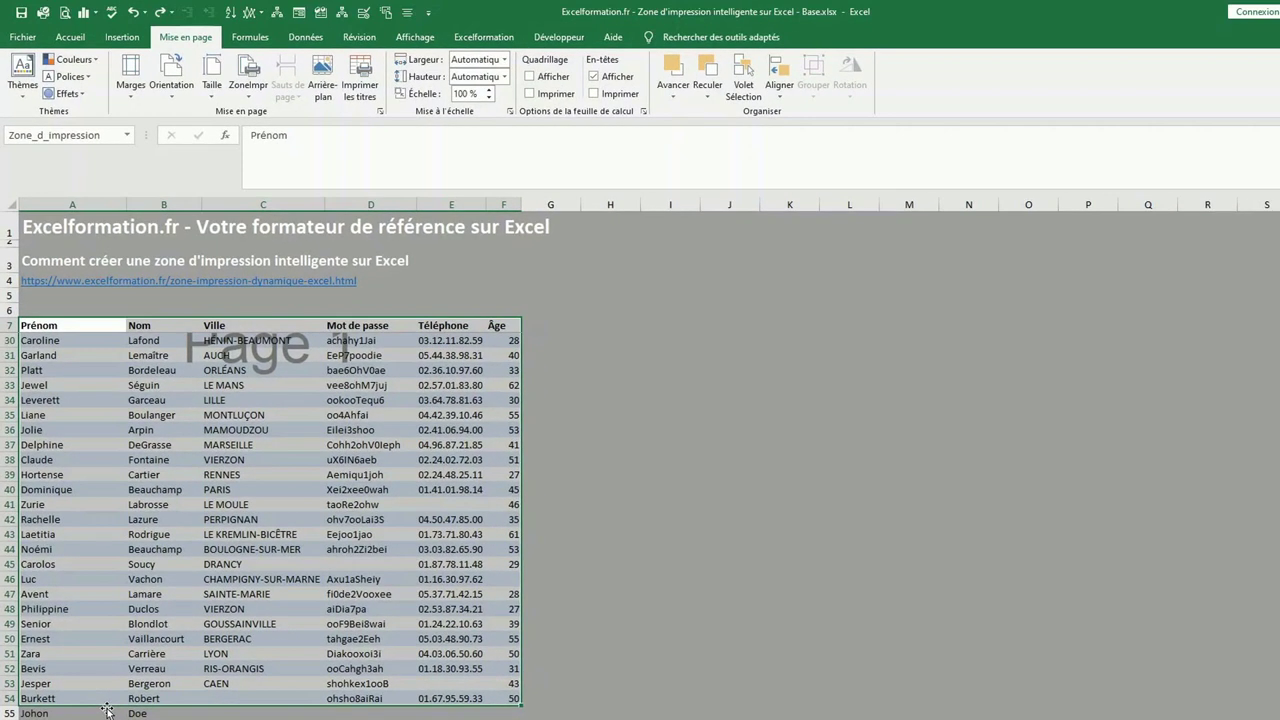
# In Name Manager, change Zone_d_impression's reference to $A$7:$F$55.
pyautogui.click(250, 37)
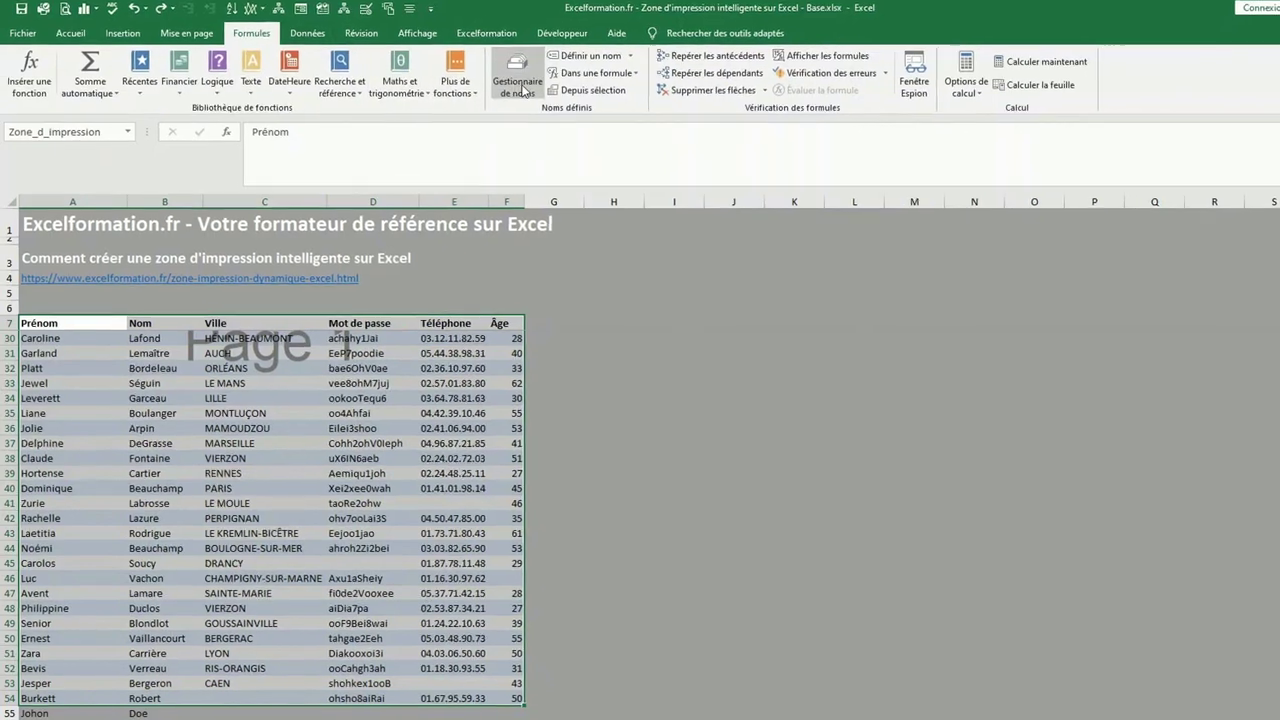
pyautogui.click(517, 82)
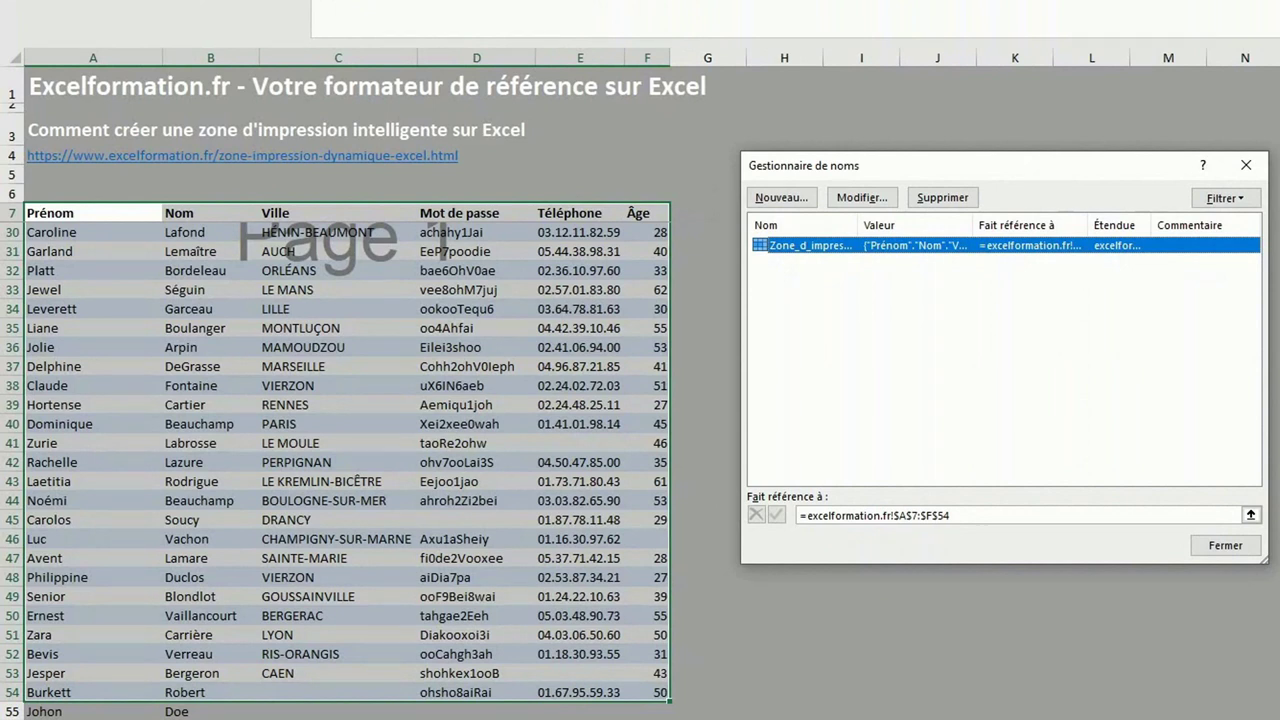
pyautogui.click(959, 515)
pyautogui.press('BackSpace')
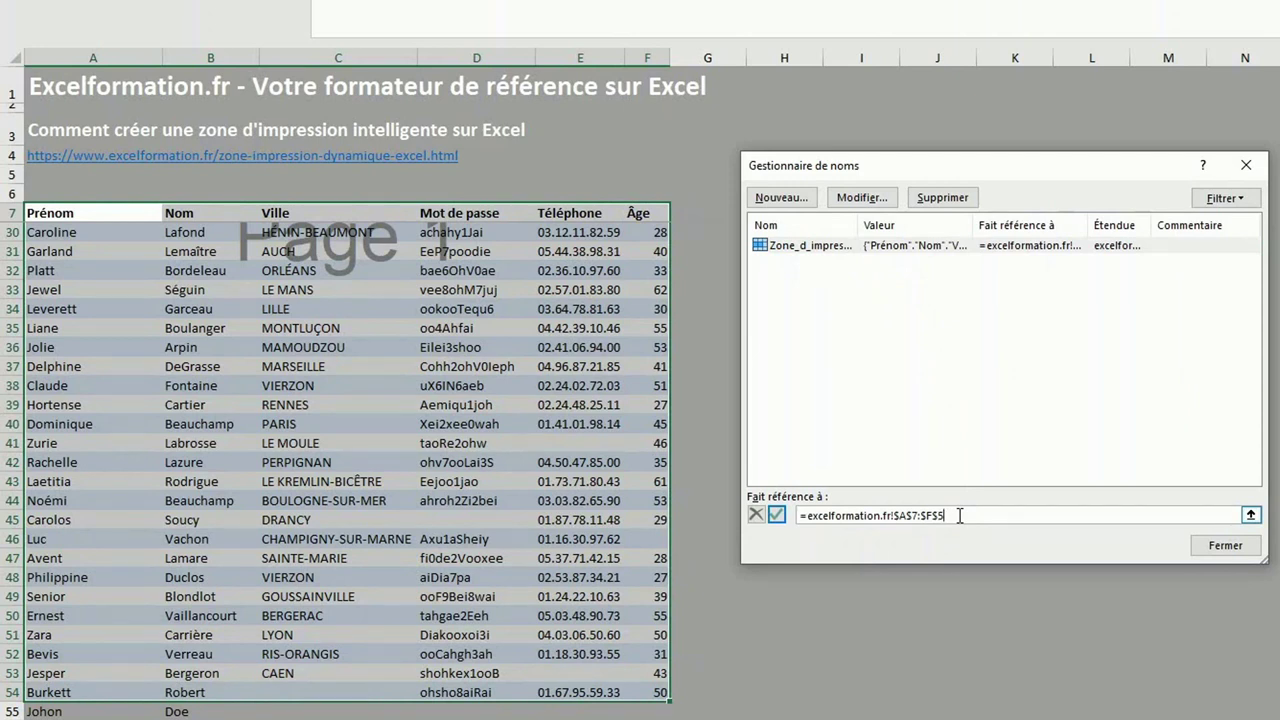
pyautogui.write('5')
pyautogui.click(778, 517)
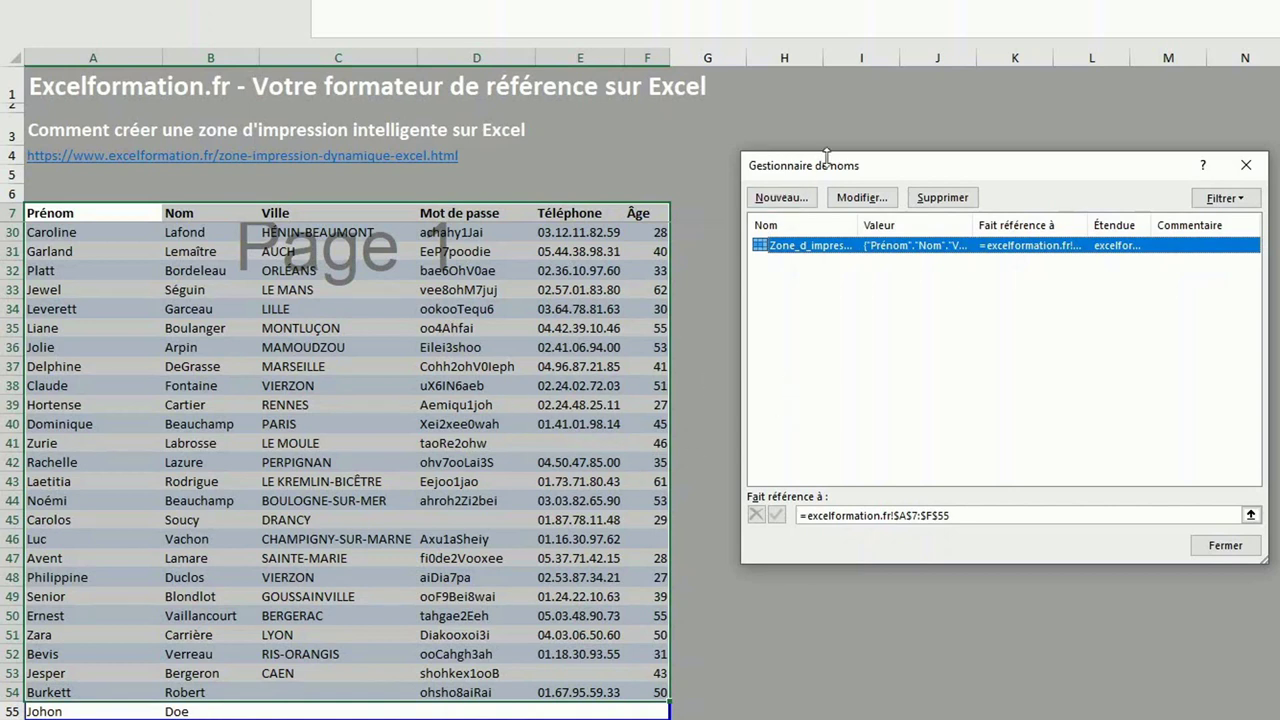
pyautogui.click(1246, 166)
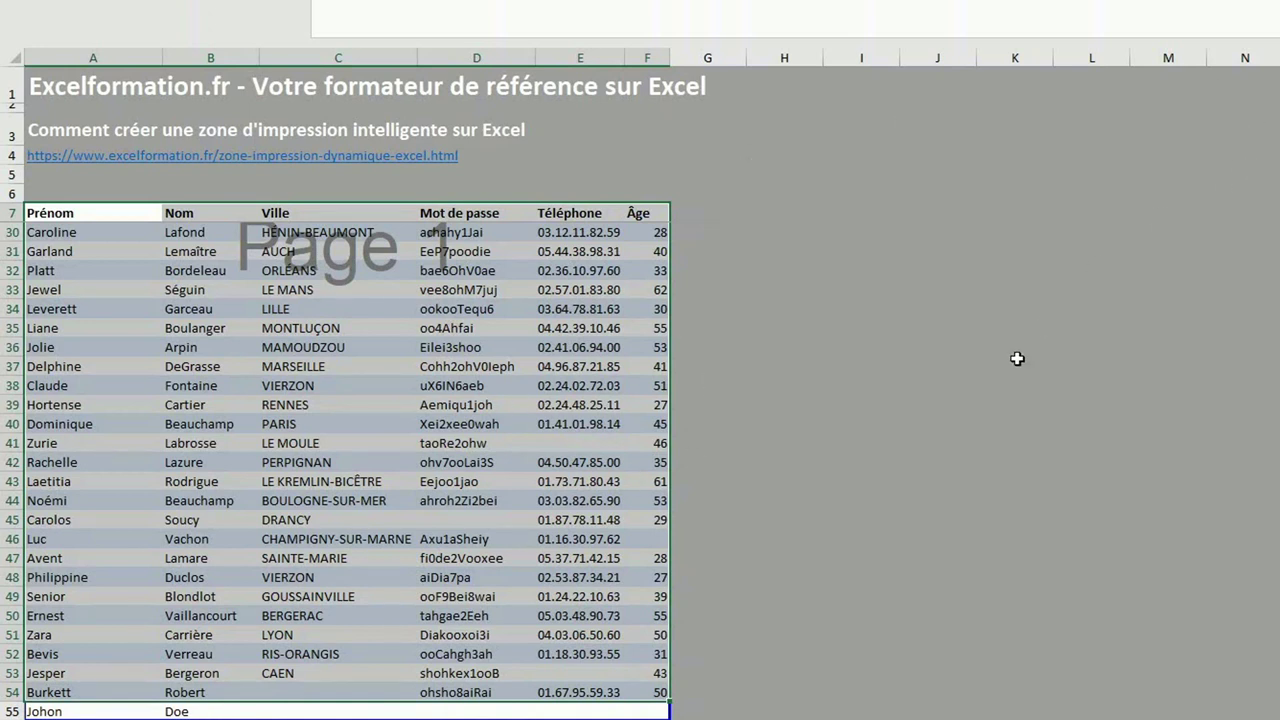
pyautogui.click(905, 553)
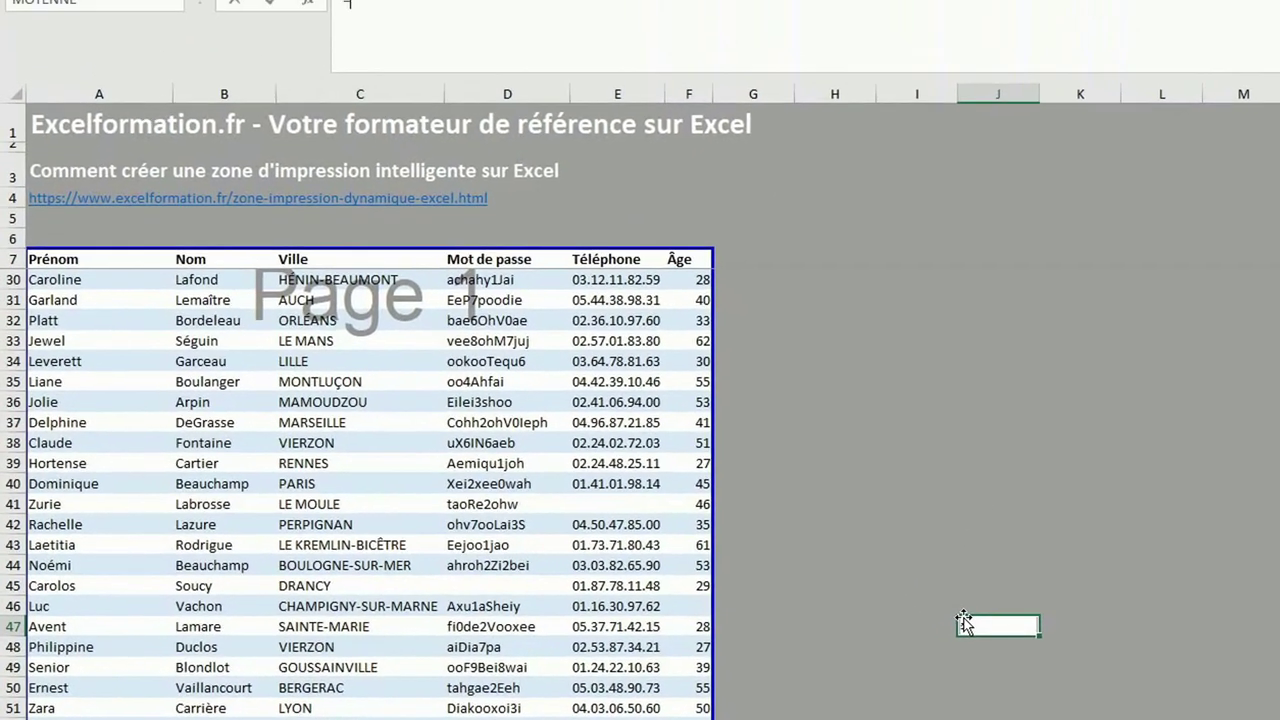
# Start a DECALER formula in J47 from the autocomplete list and open its Function Arguments dialog.
pyautogui.write('=de')
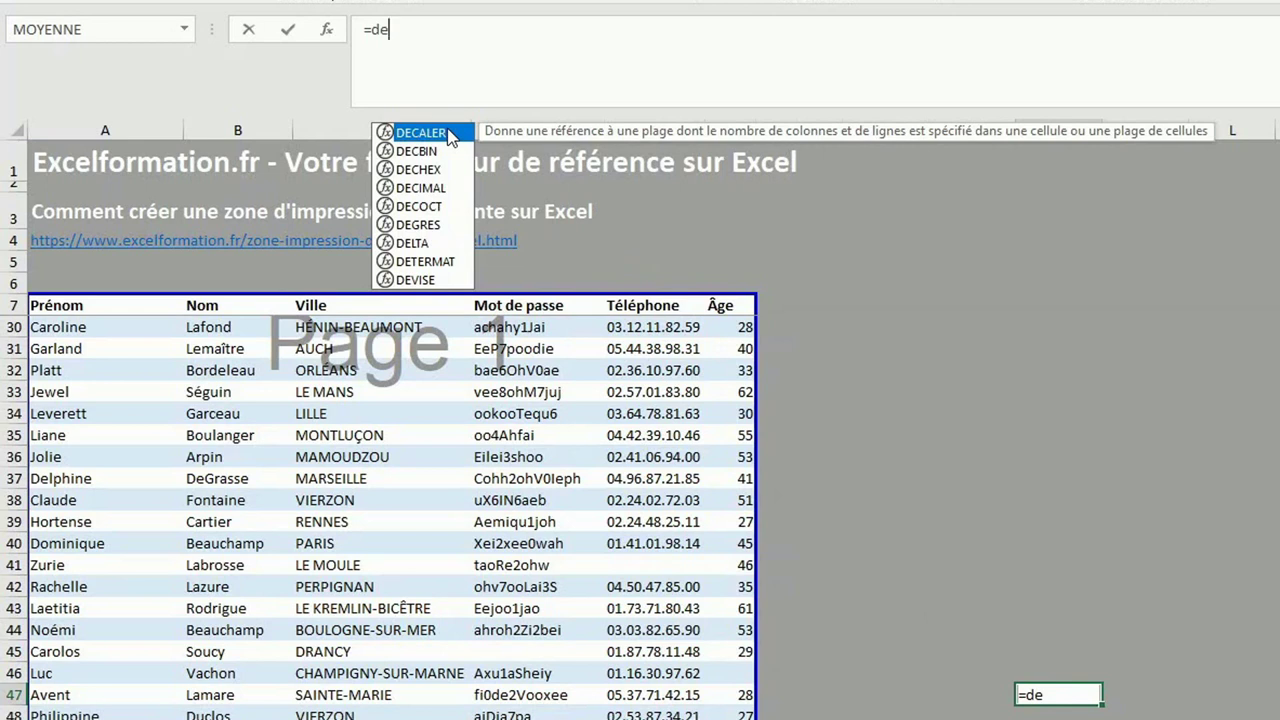
pyautogui.doubleClick(420, 133)
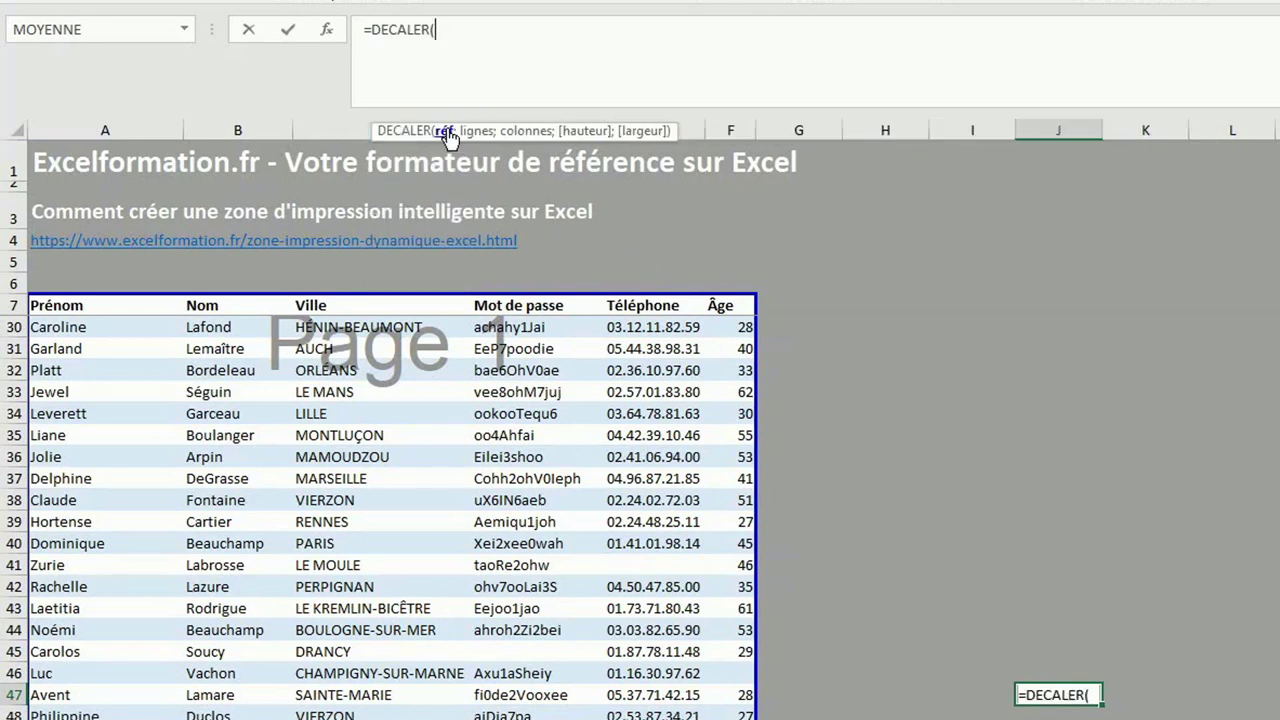
pyautogui.click(326, 29)
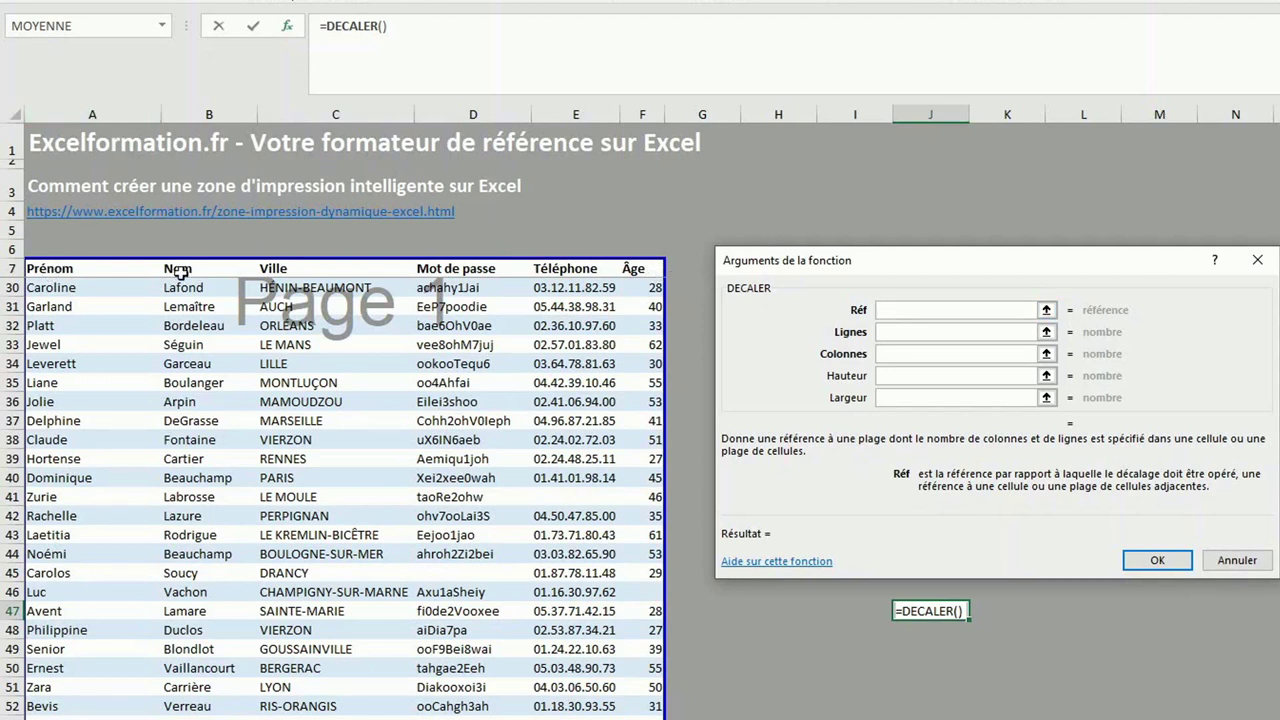
# Set DECALER's Réf to $A$7:$F$7, with Lignes 0 and Colonnes 0.
pyautogui.moveTo(121, 264); pyautogui.dragTo(634, 275)
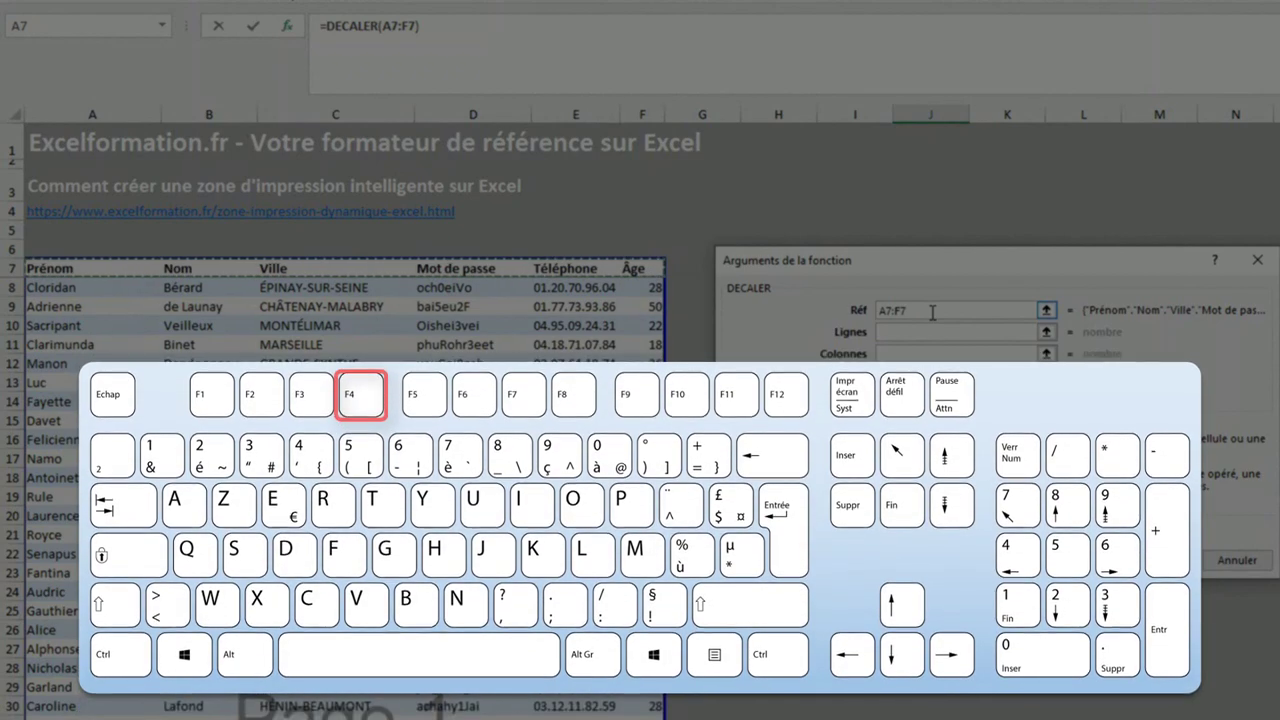
pyautogui.press('F4')
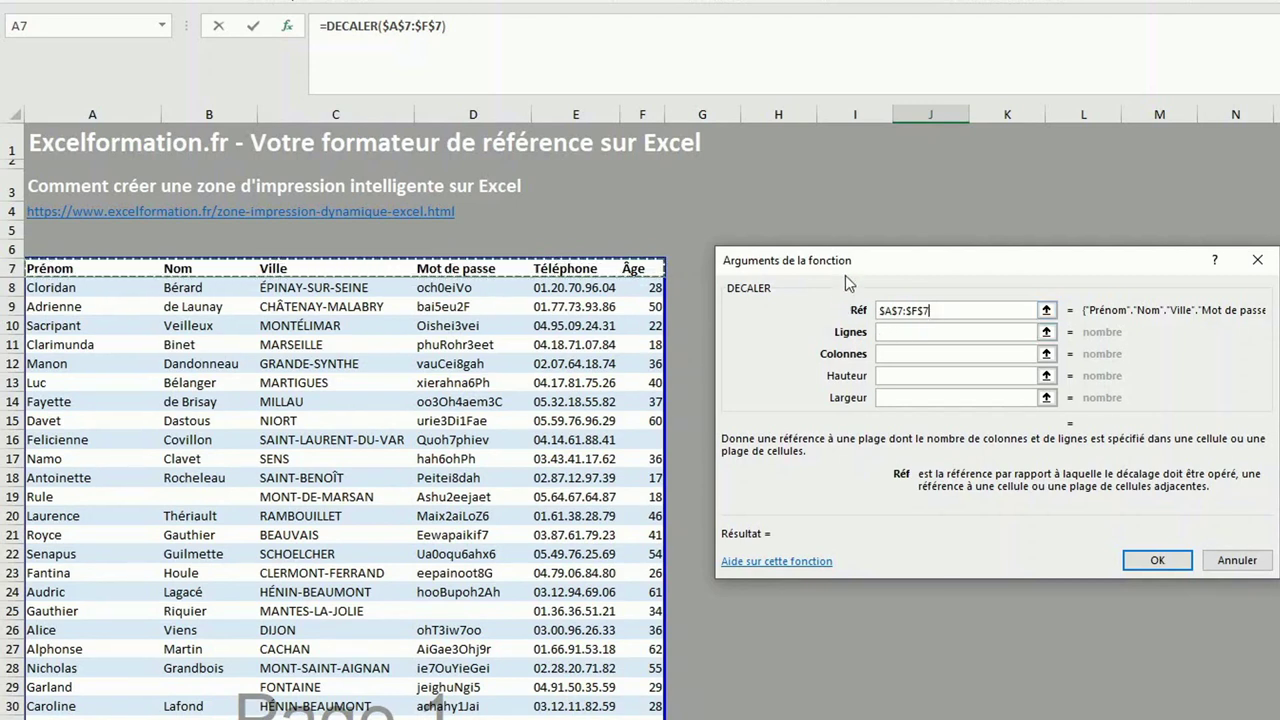
pyautogui.click(903, 333)
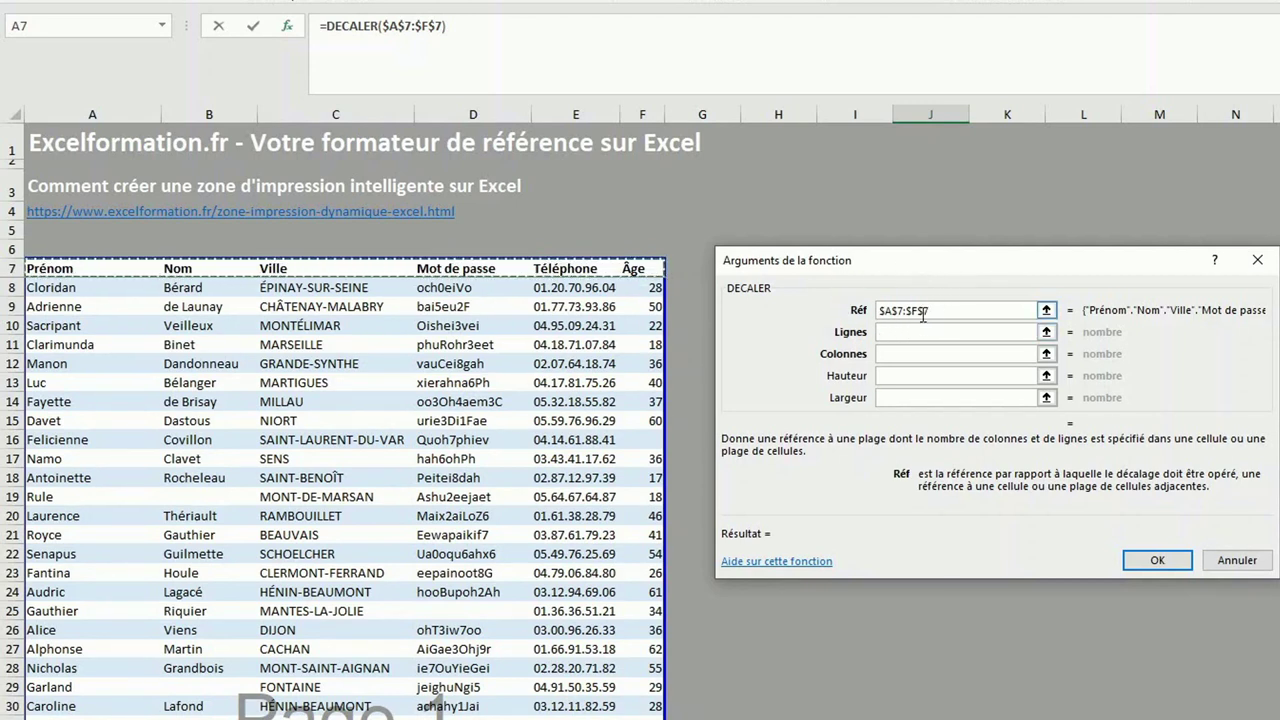
pyautogui.click(905, 334)
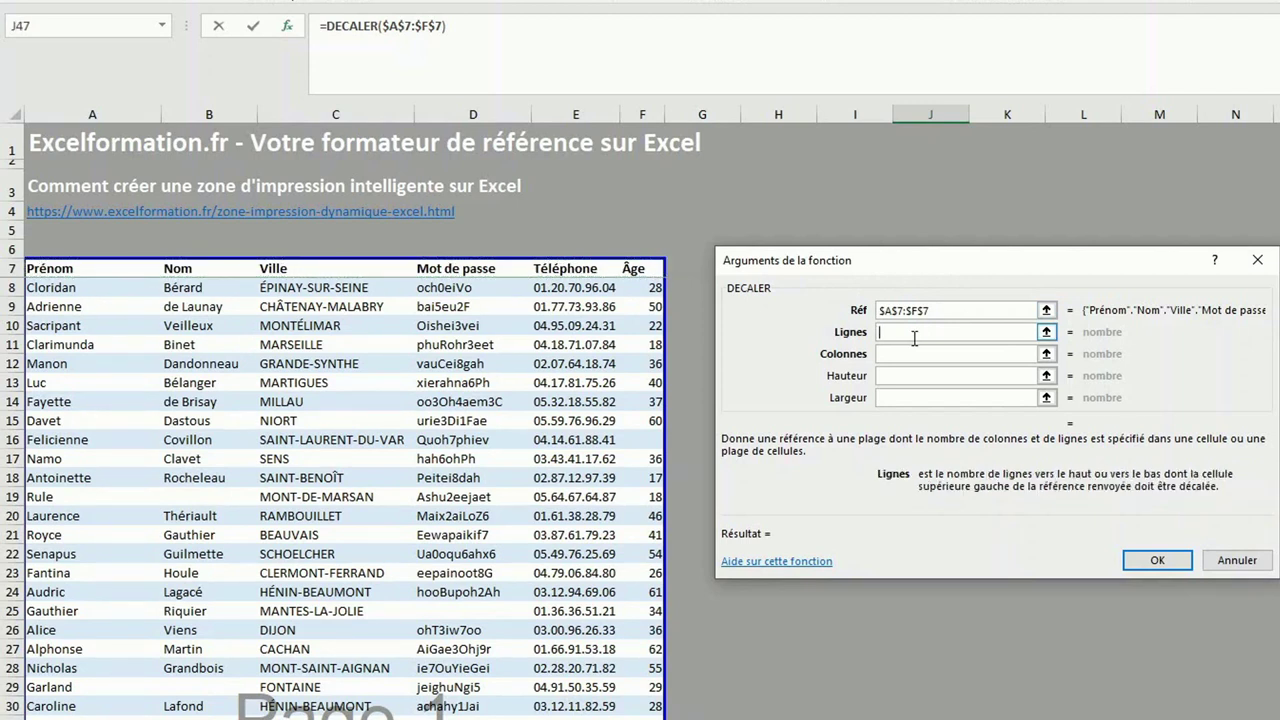
pyautogui.write('0')
pyautogui.press('Tab')
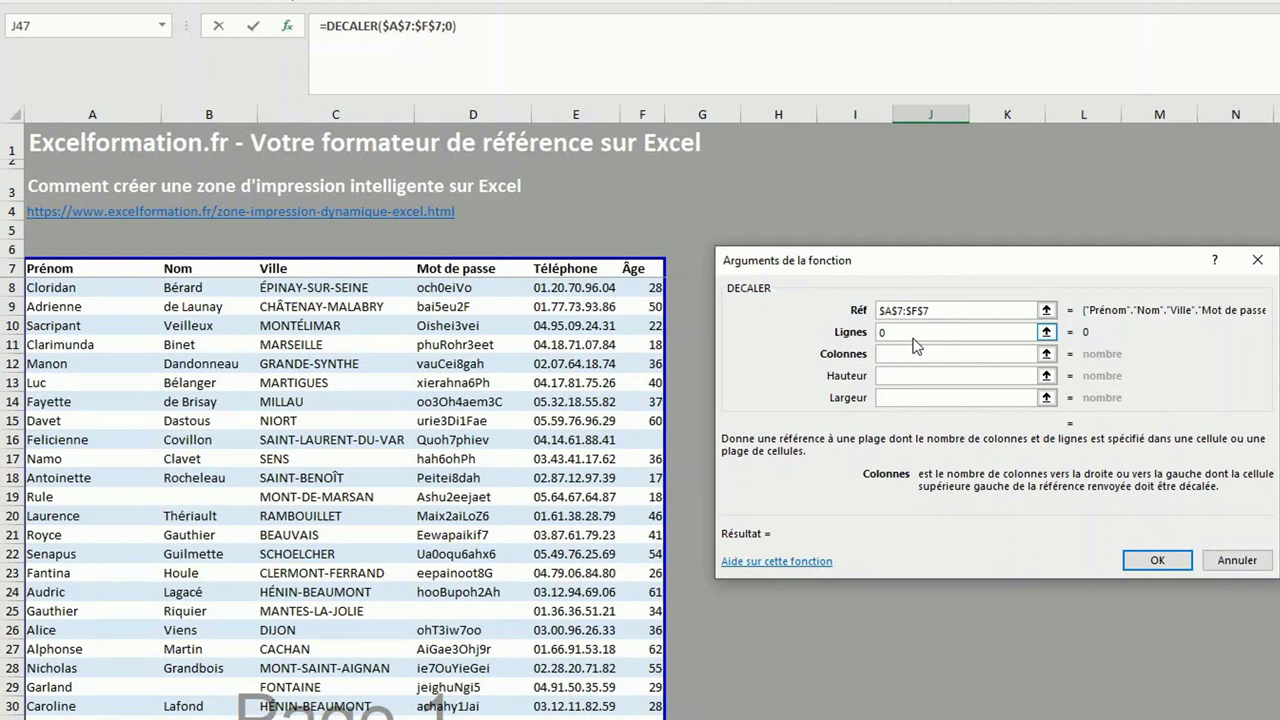
pyautogui.write('0')
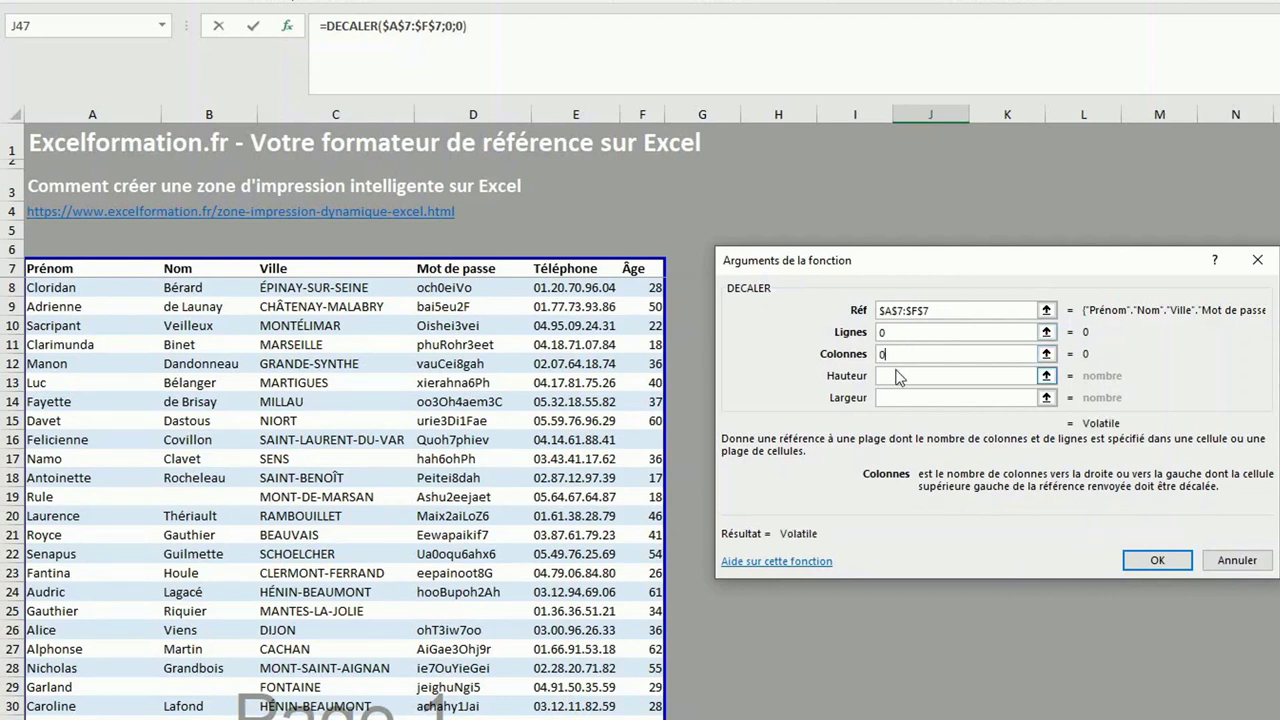
pyautogui.click(897, 376)
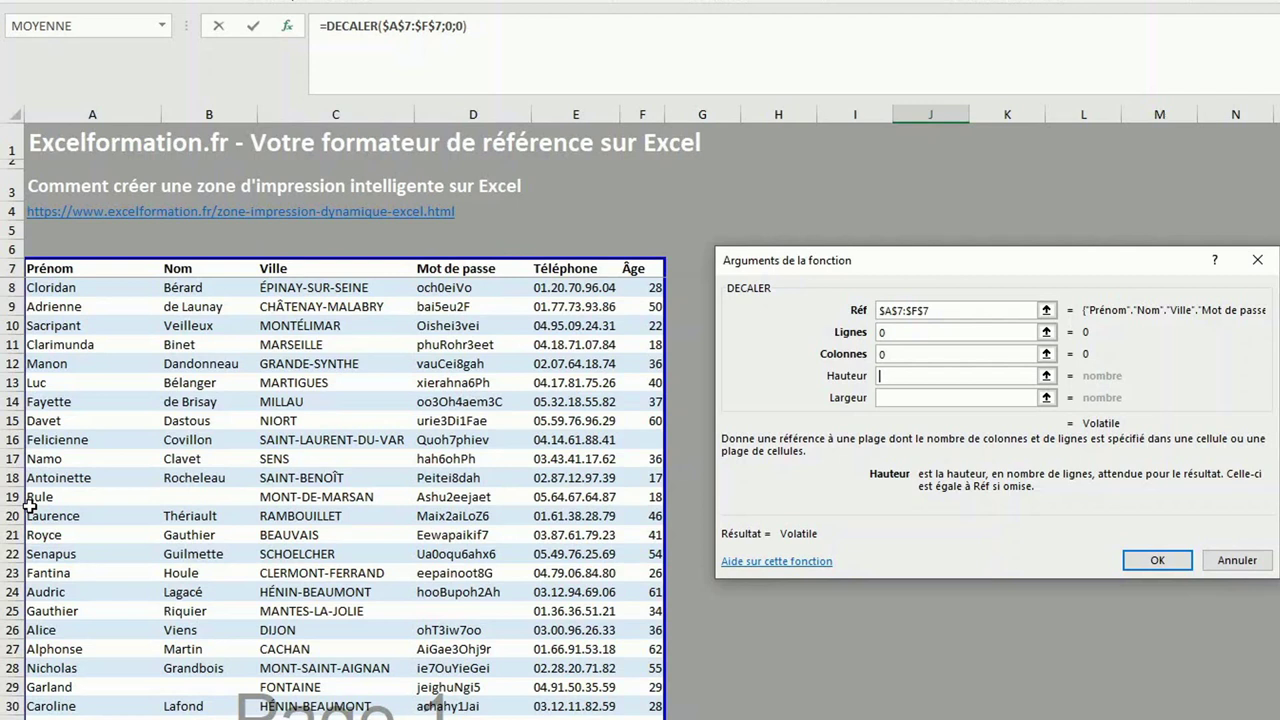
# Enter NBVAL($A$7:$A$200) as the Hauteur argument and confirm the formula.
pyautogui.write('nb')
pyautogui.write('val(')
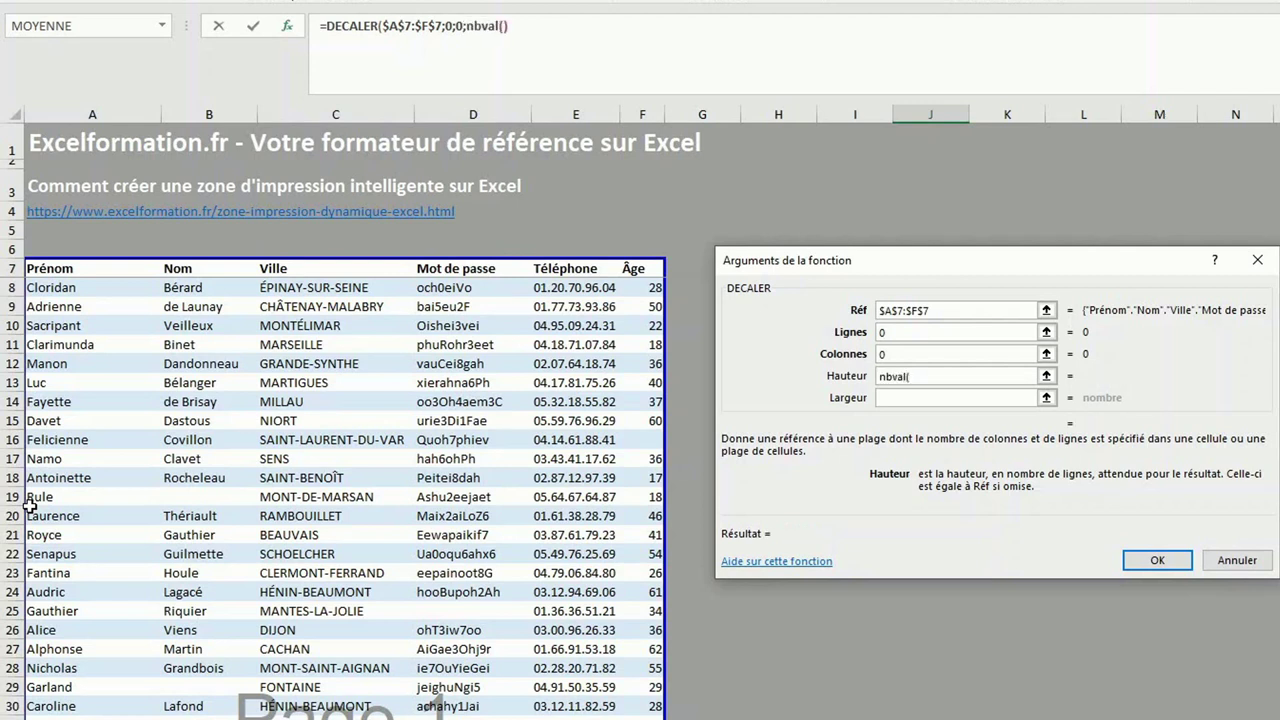
pyautogui.write('a')
pyautogui.write('7')
pyautogui.write(':a')
pyautogui.write('200')
pyautogui.press('F4')
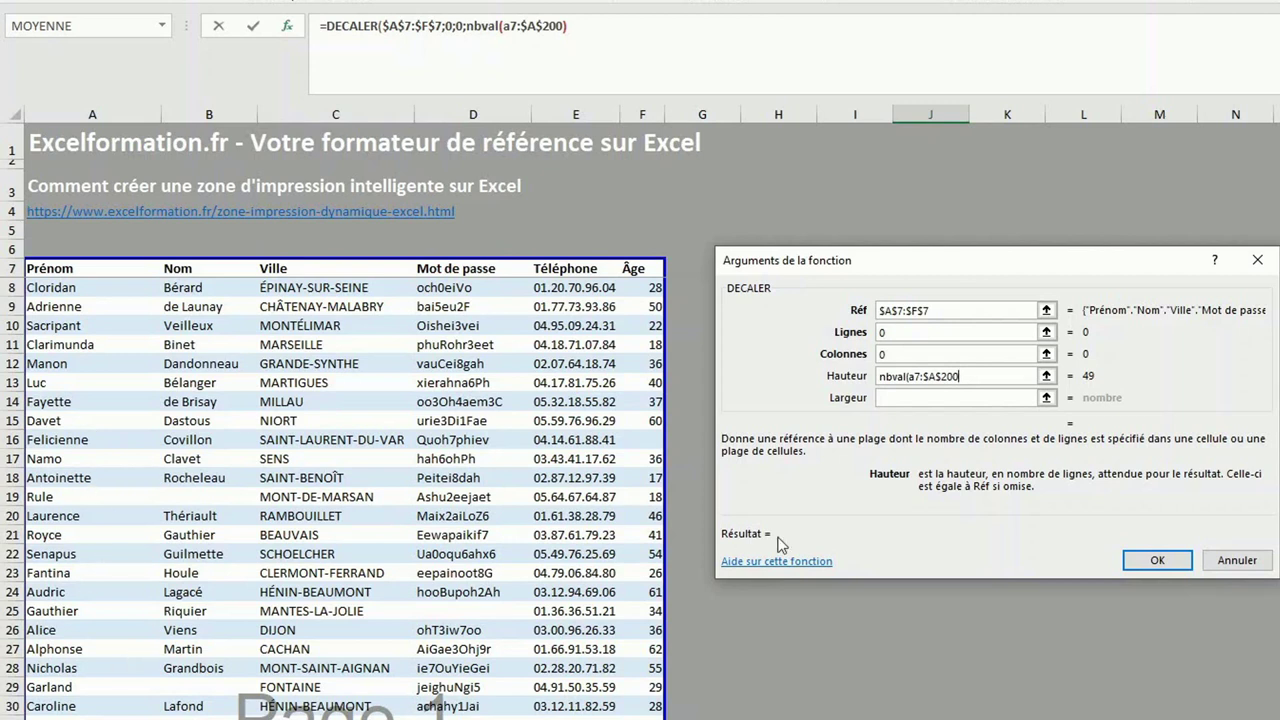
pyautogui.click(915, 380)
pyautogui.press('F4')
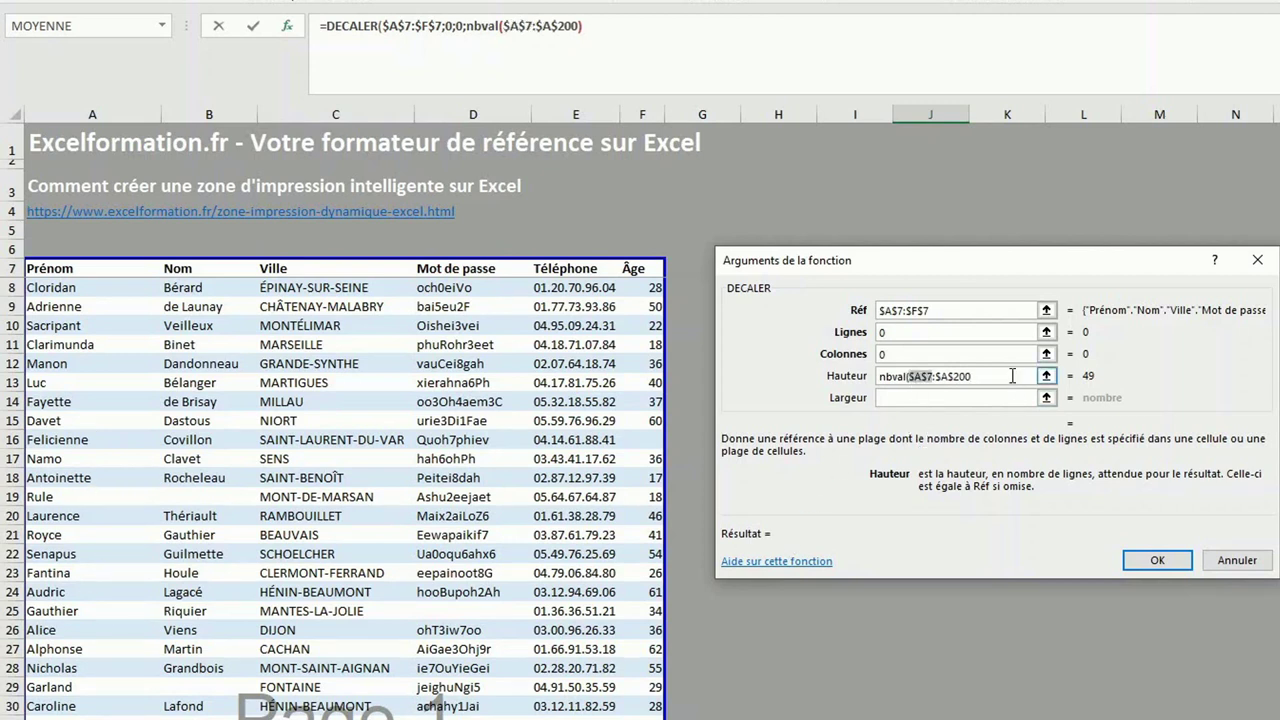
pyautogui.write(')')
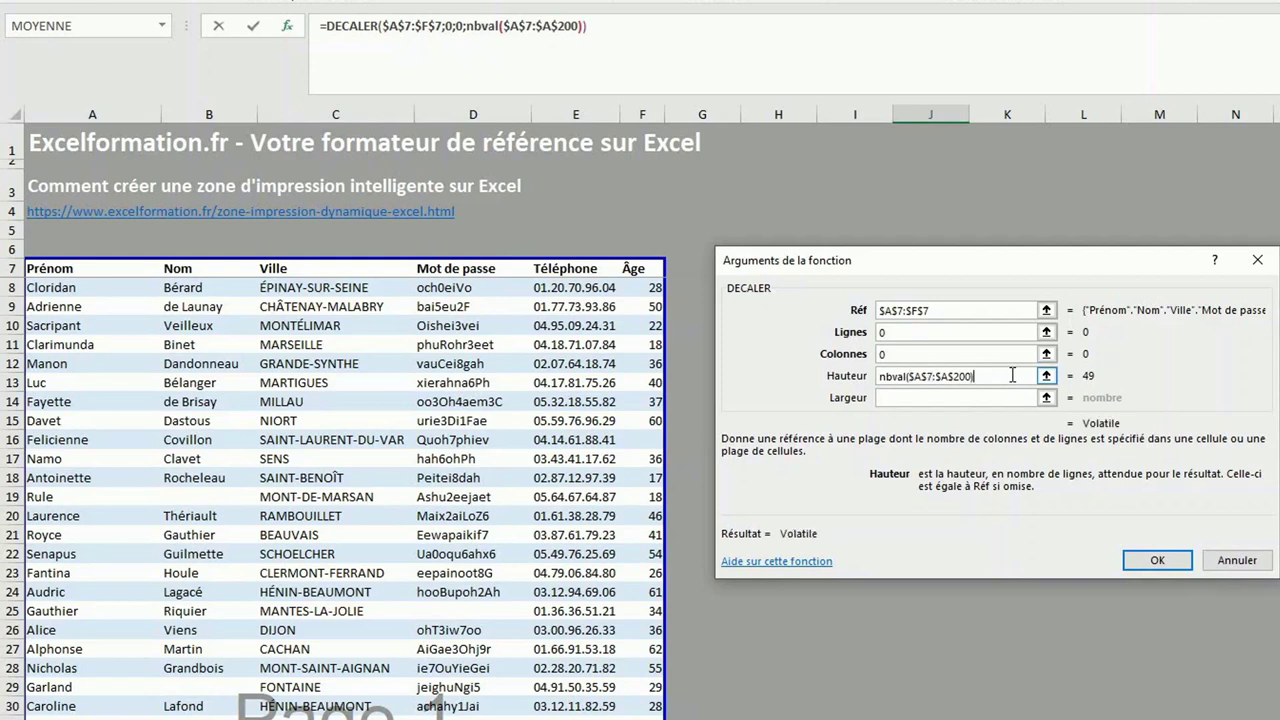
pyautogui.click(1181, 563)
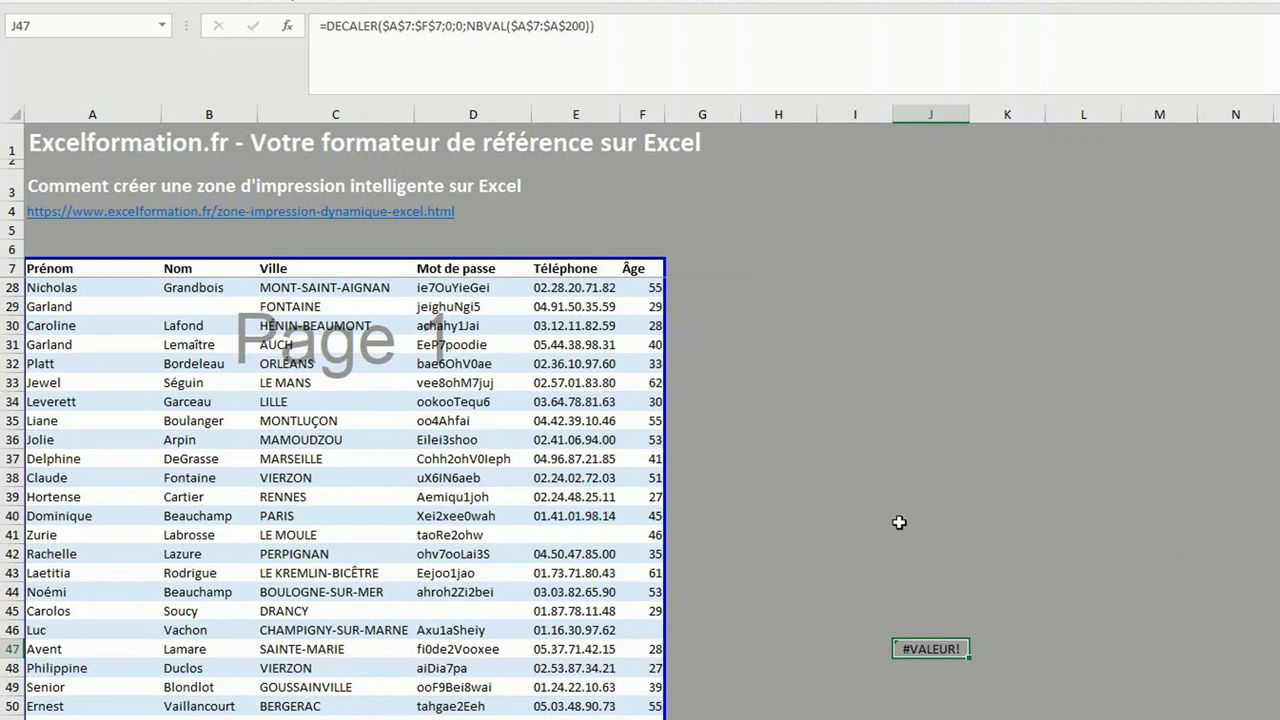
# Copy J47's DECALER formula and paste it as Zone_d_impression's reference in Name Manager.
pyautogui.click(631, 65)
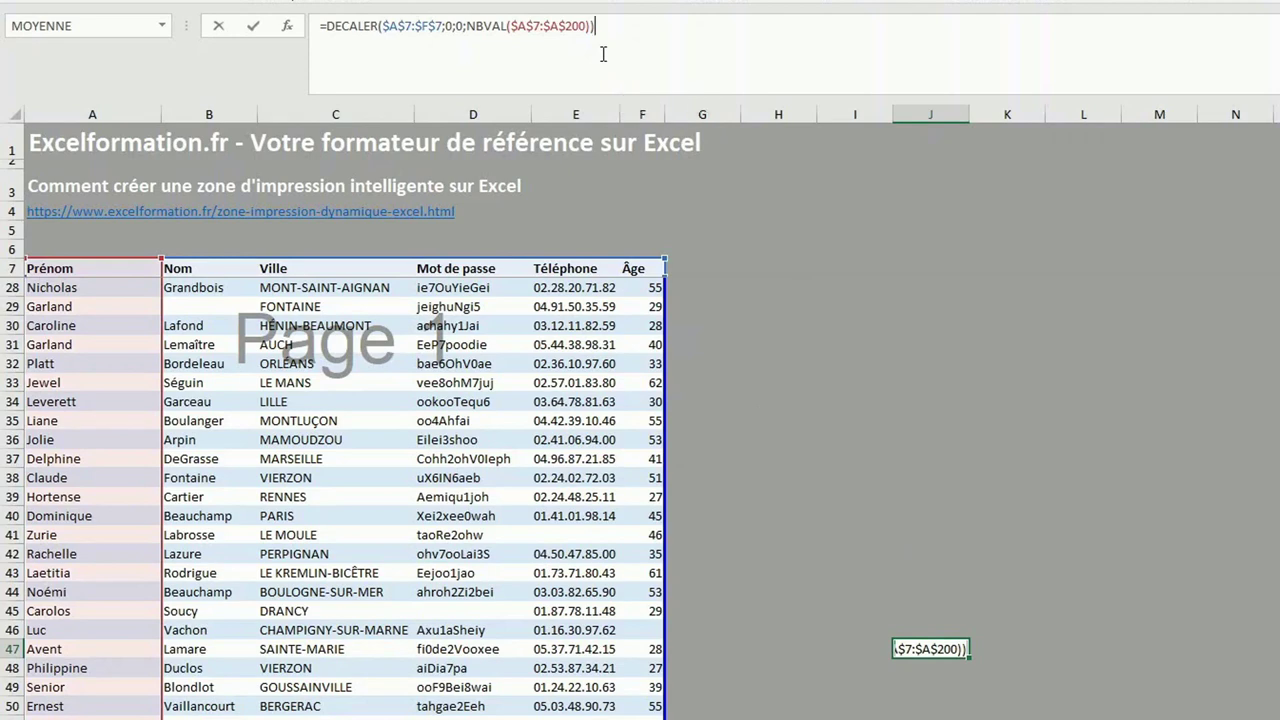
pyautogui.moveTo(600, 27); pyautogui.dragTo(319, 27)
pyautogui.hotkey('ctrl', 'c')
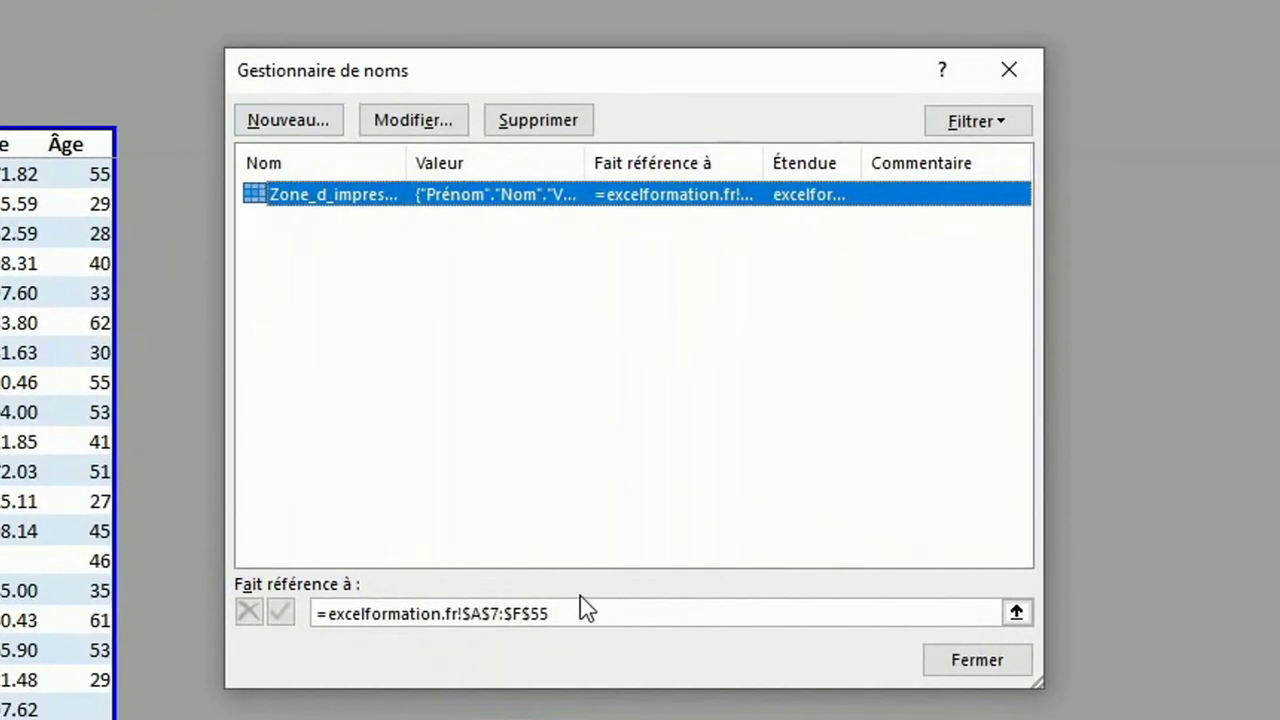
pyautogui.click(577, 612)
pyautogui.moveTo(565, 613); pyautogui.dragTo(300, 613)
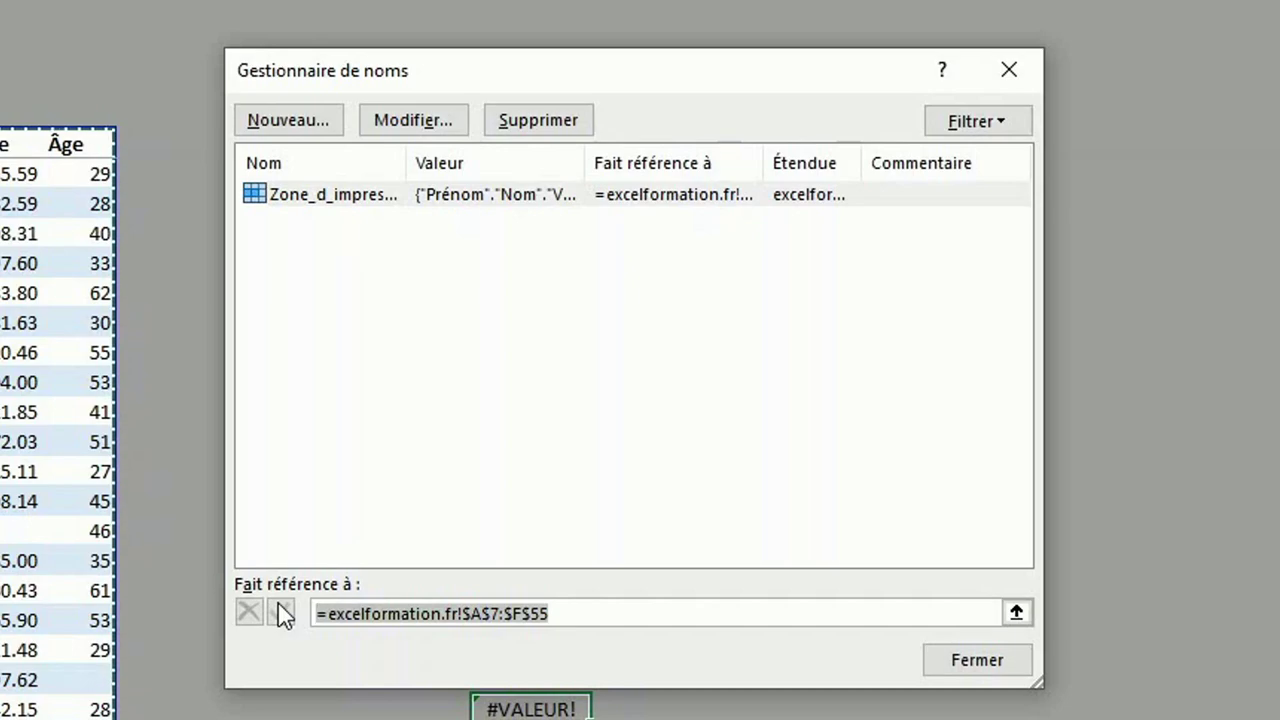
pyautogui.hotkey('ctrl', 'v')
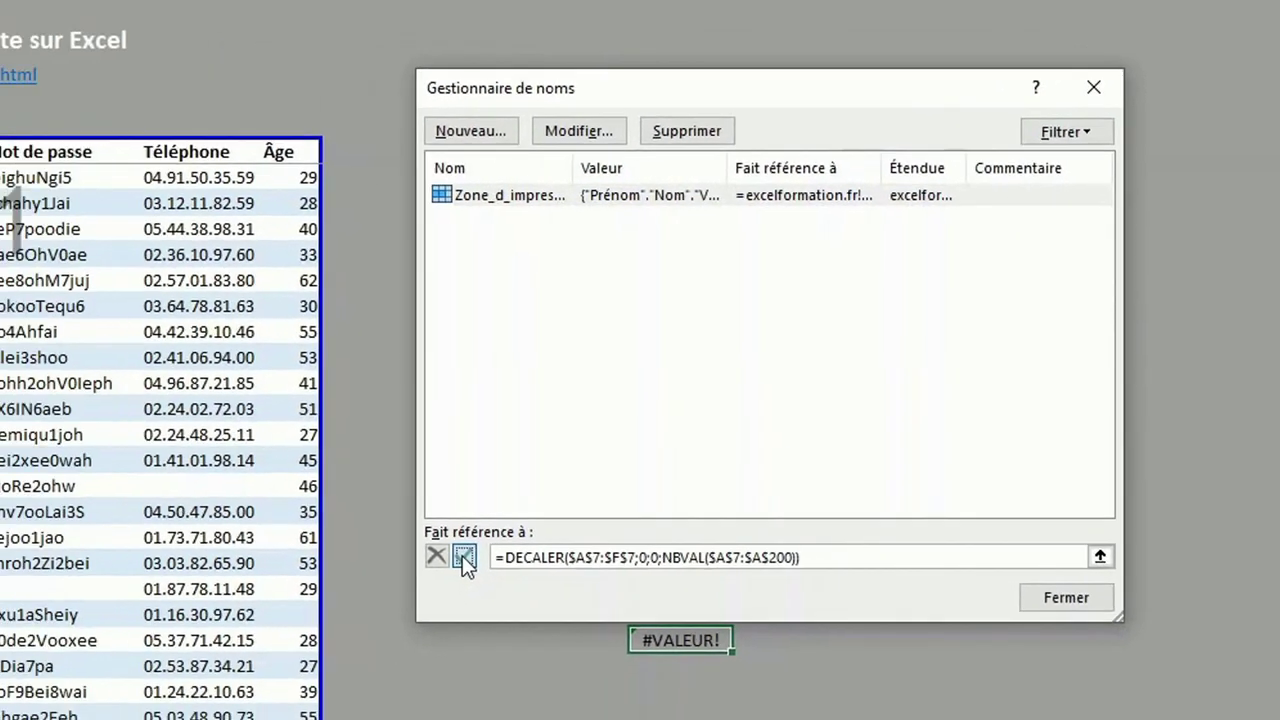
pyautogui.click(766, 466)
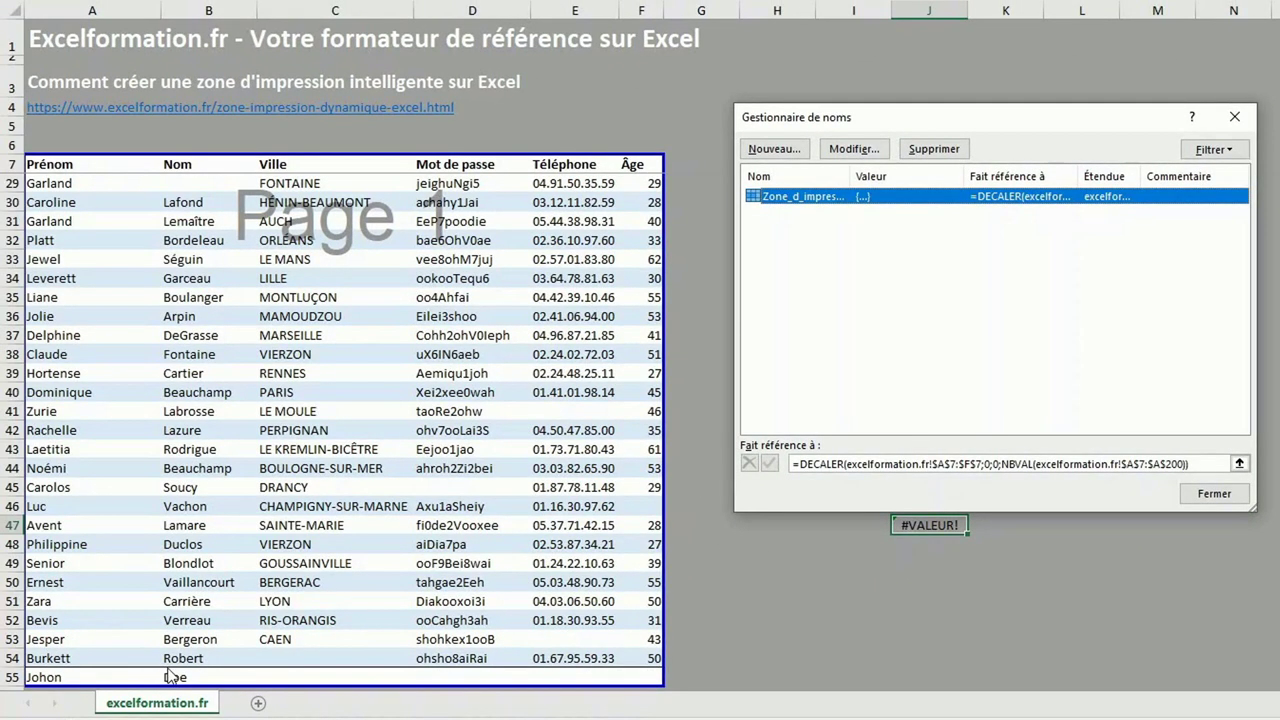
# Enter 'test' in A56 below the table and in G7 beside the headers.
pyautogui.click(1192, 492)
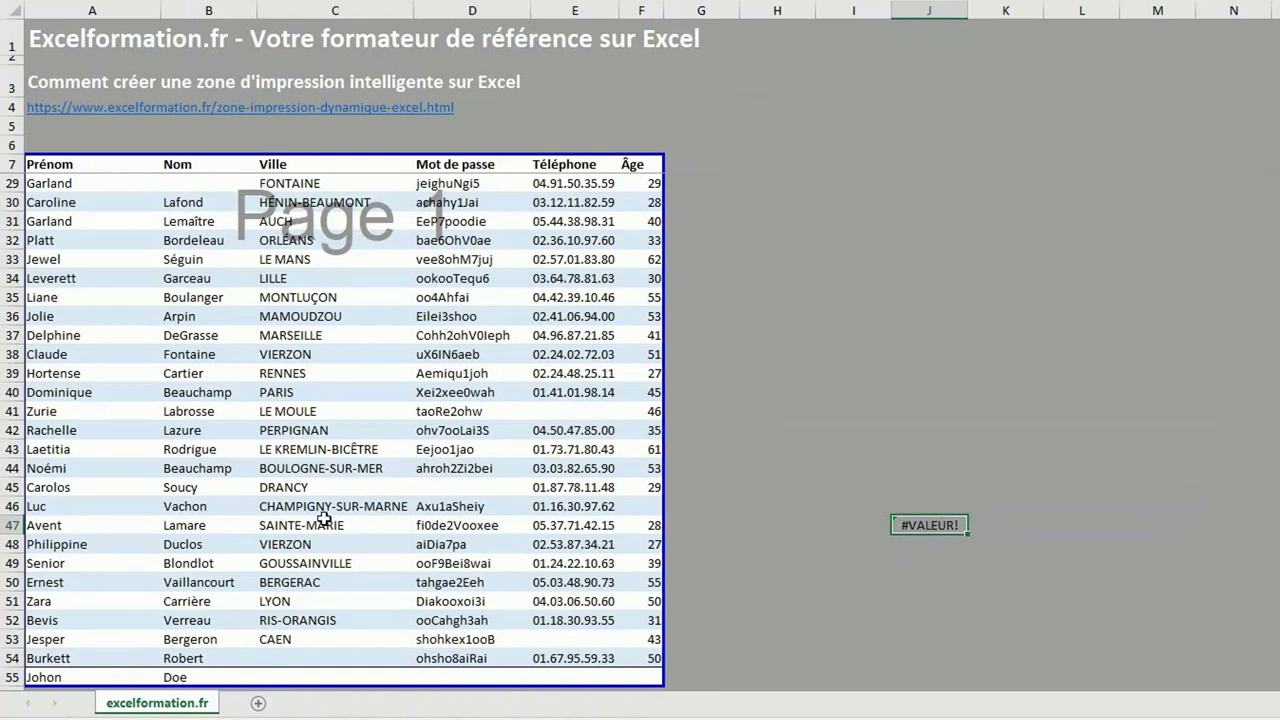
pyautogui.scroll(-1, 323, 517)
pyautogui.click(70, 667)
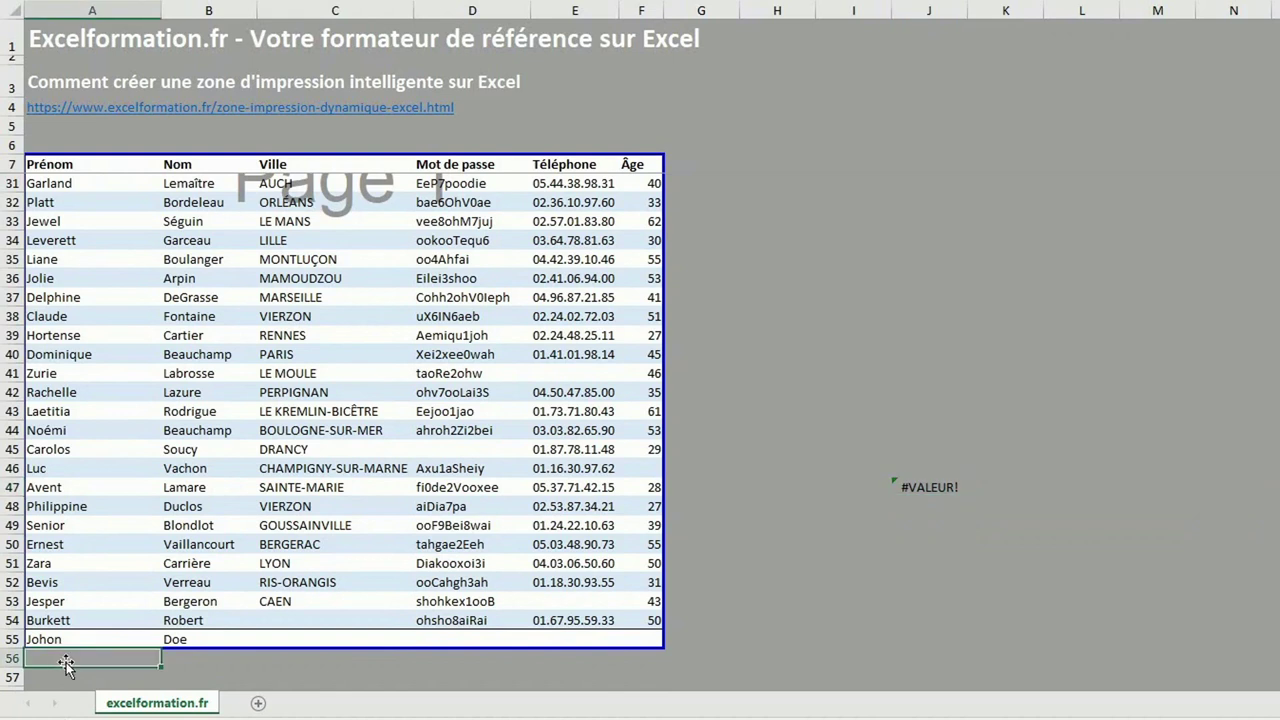
pyautogui.write('test')
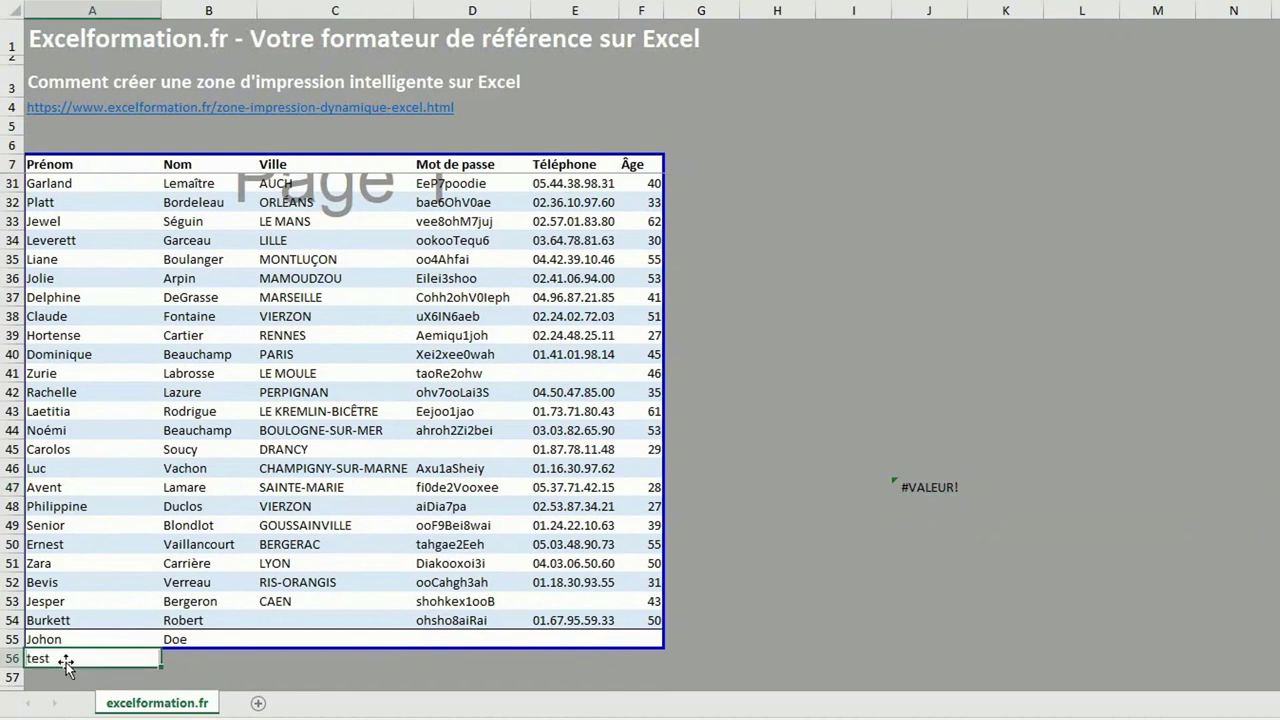
pyautogui.press('Return')
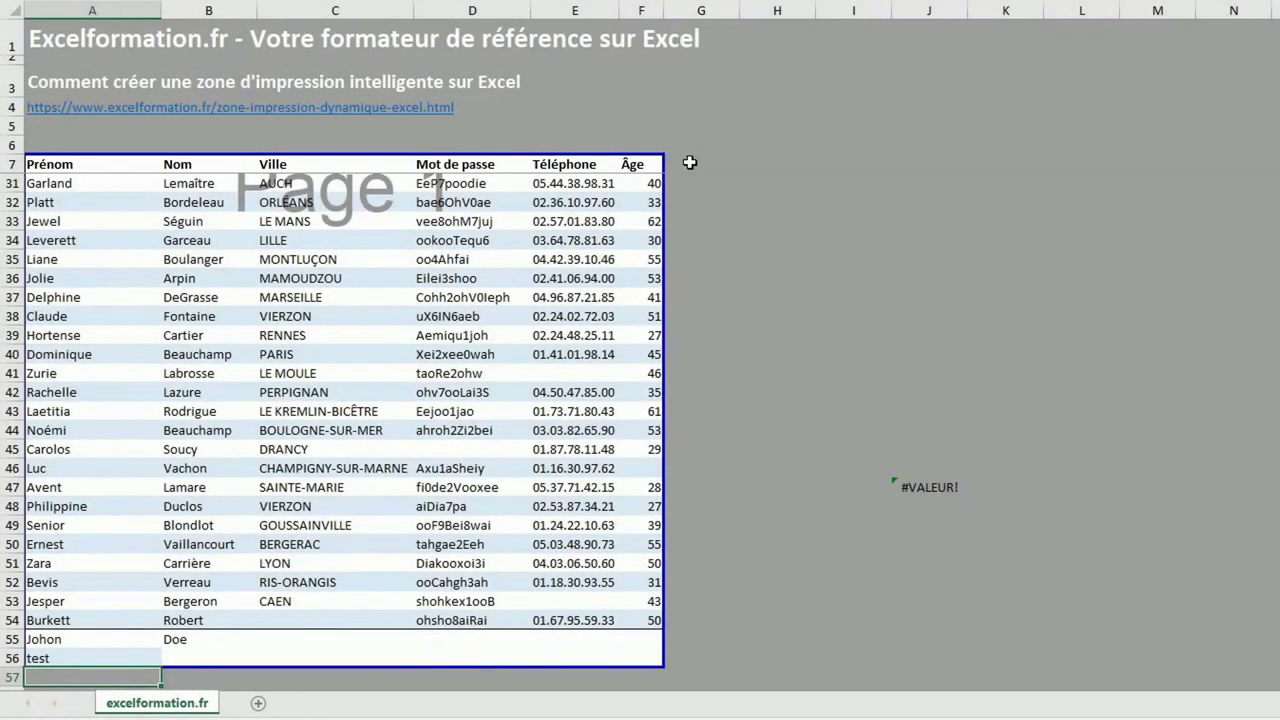
pyautogui.click(690, 163)
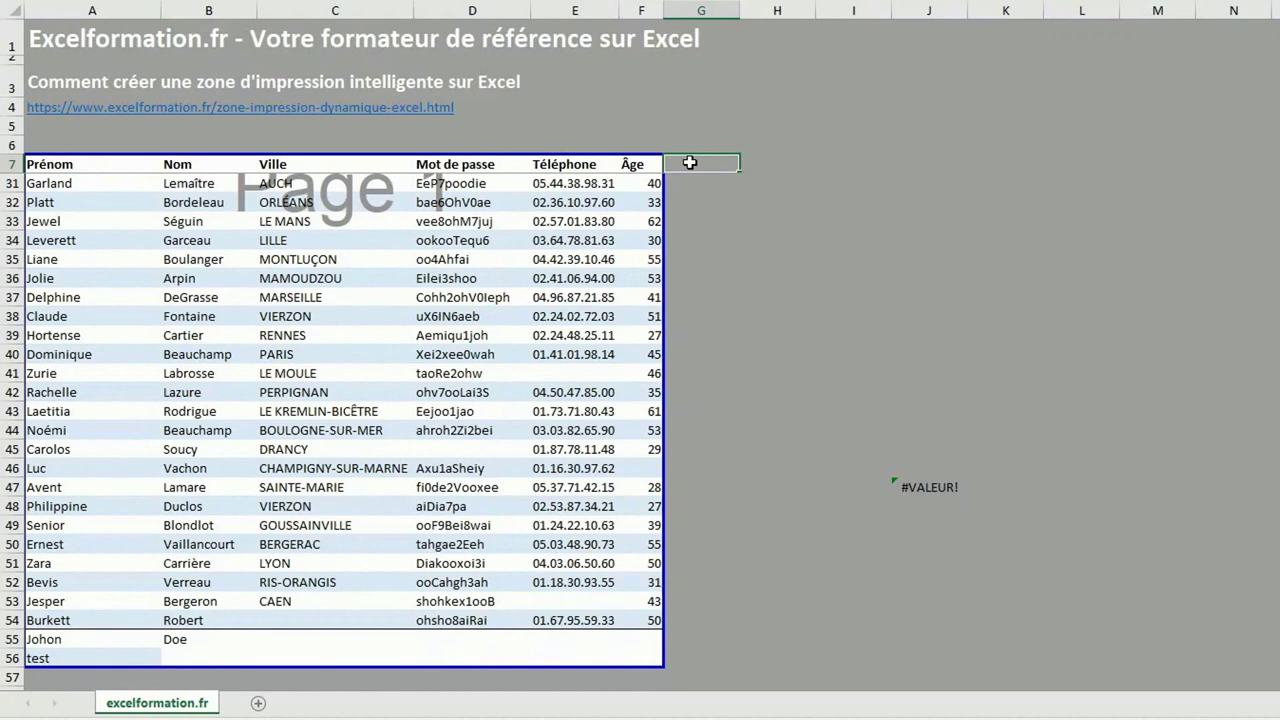
pyautogui.write('tes')
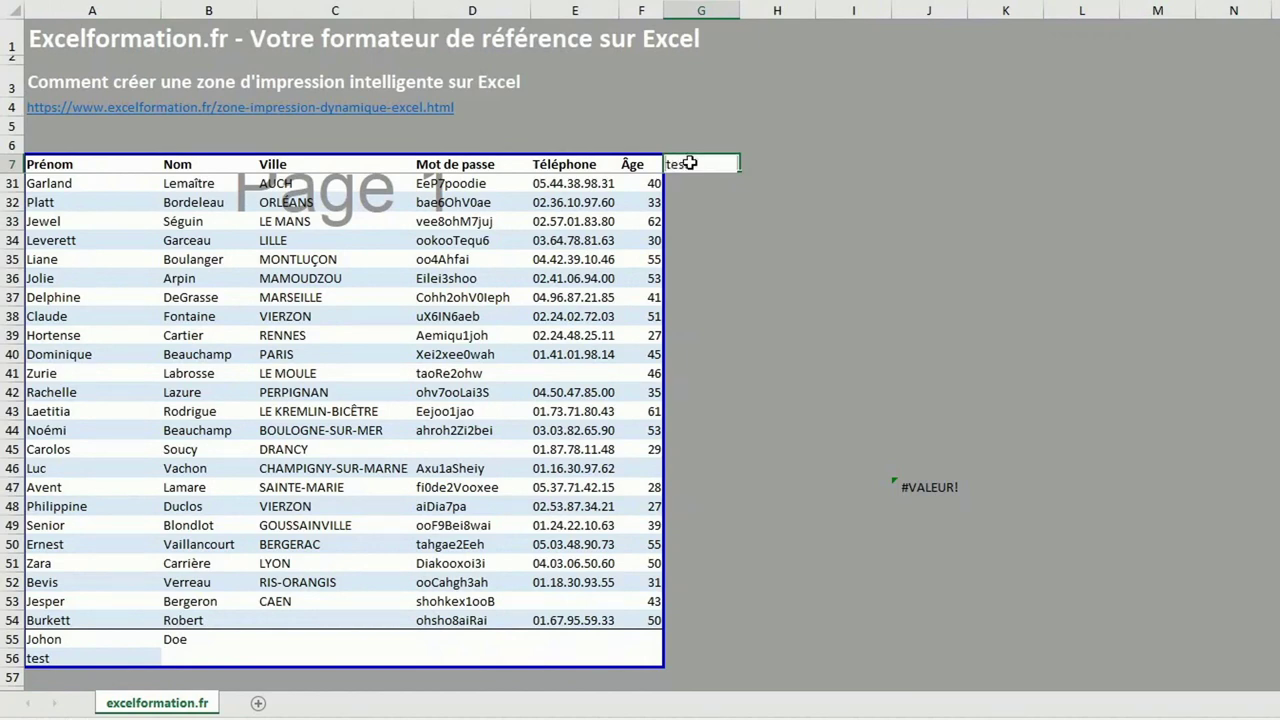
pyautogui.press('Return')
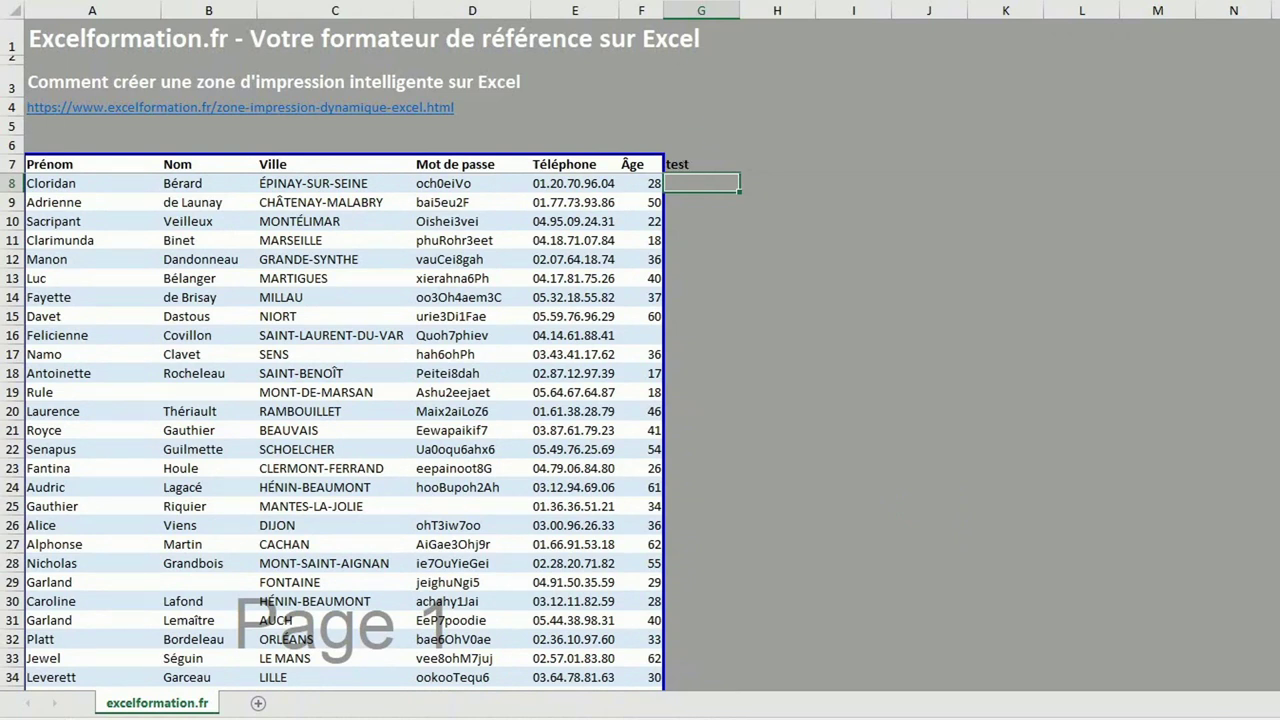
# In Name Manager, trim the column end from the print-area reference after $F$7.
pyautogui.hotkey('ctrl', 'F3')
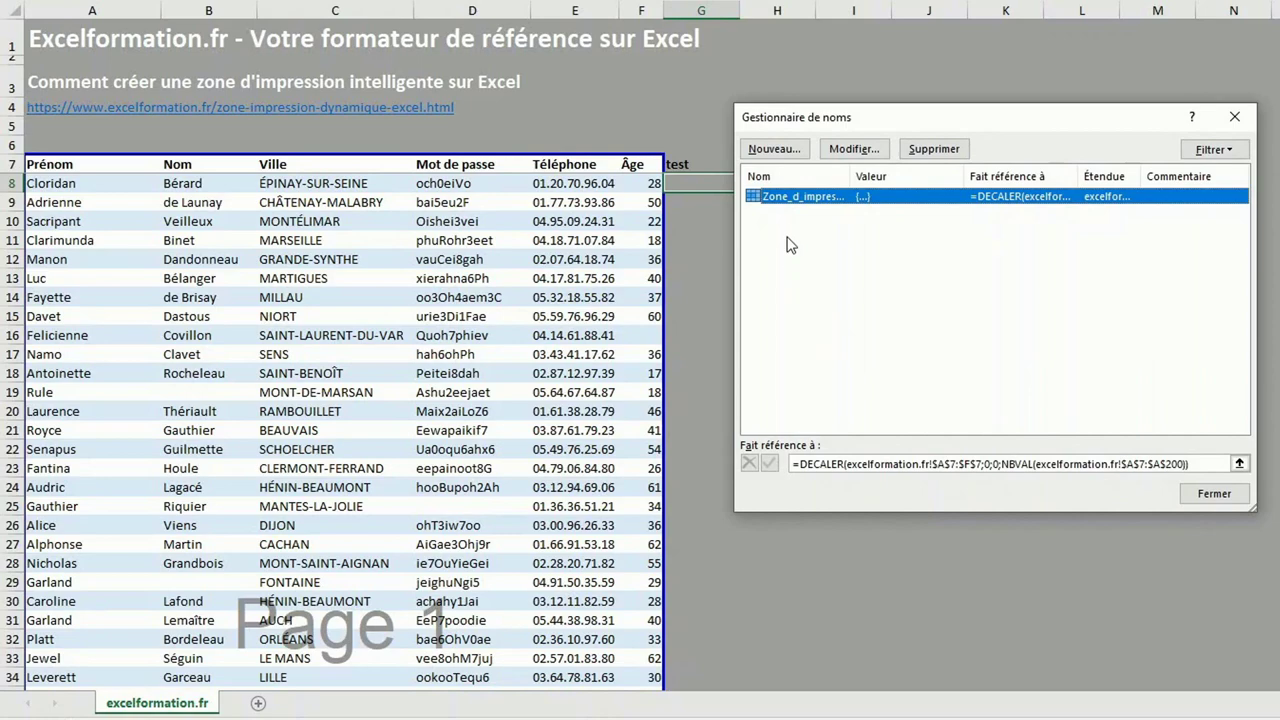
pyautogui.click(1023, 464)
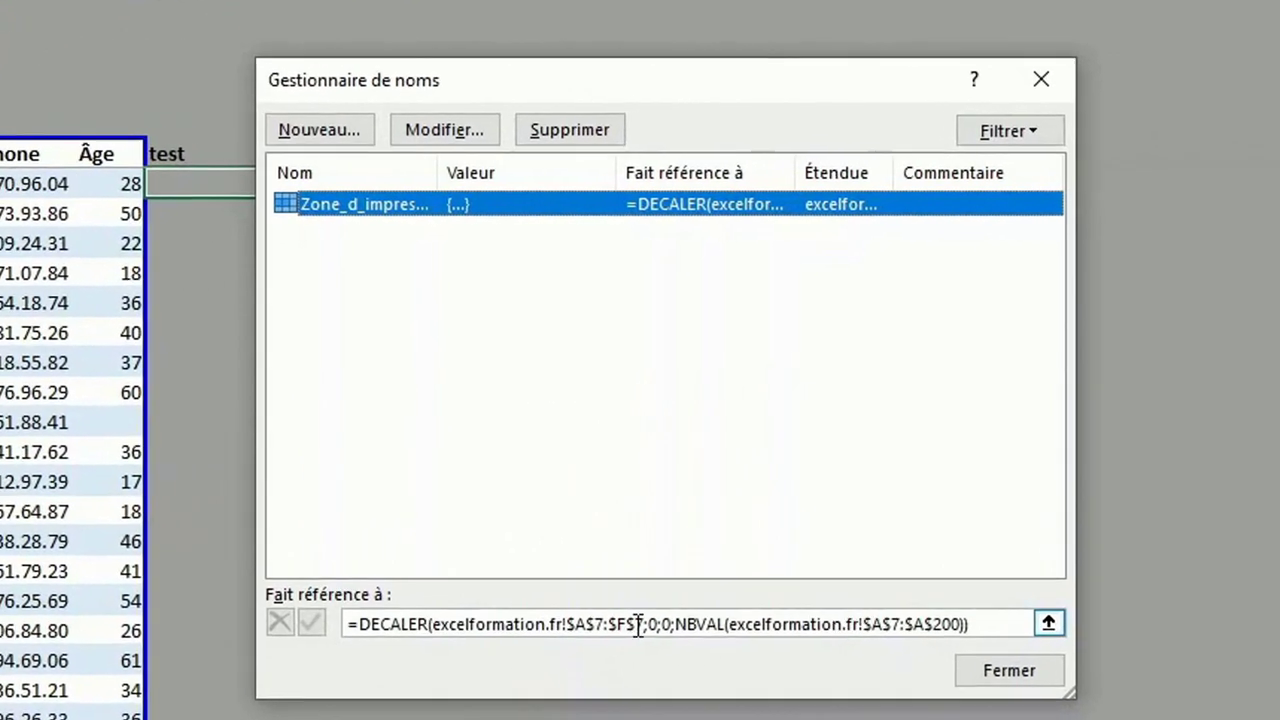
pyautogui.click(638, 624)
pyautogui.press('BackSpace')
pyautogui.press('BackSpace')
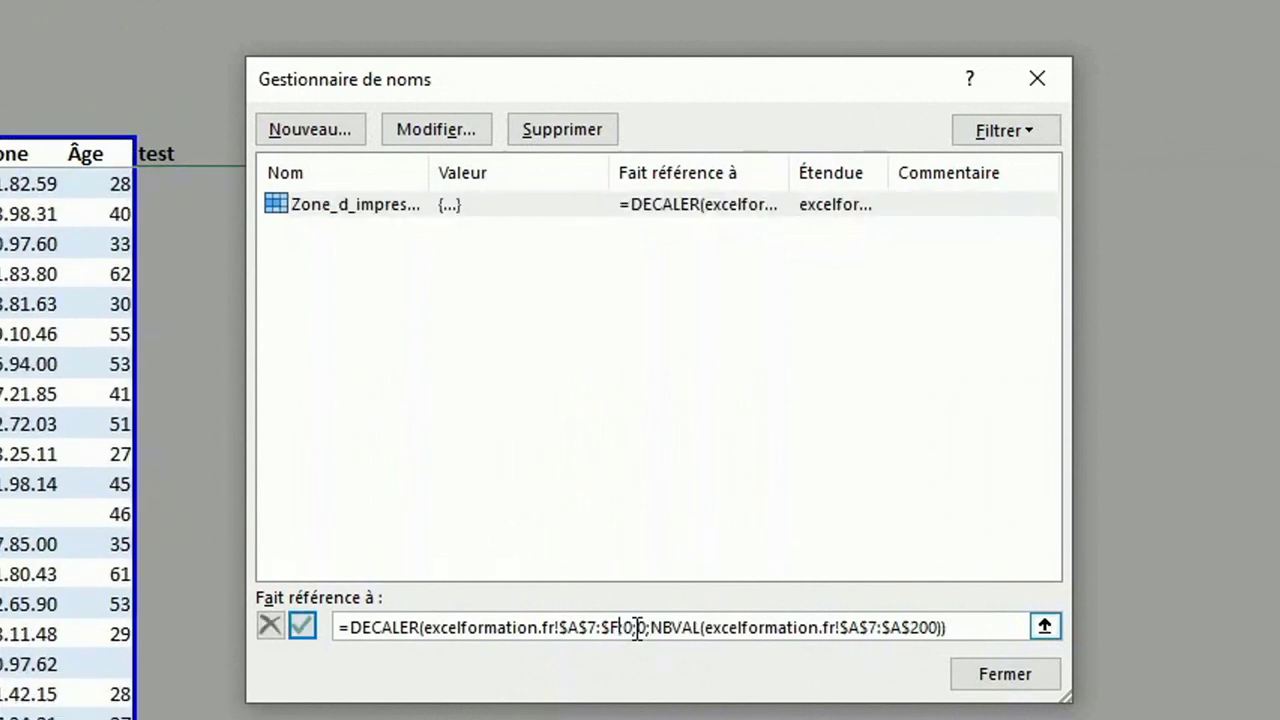
pyautogui.press('BackSpace')
pyautogui.press('BackSpace')
pyautogui.press('BackSpace')
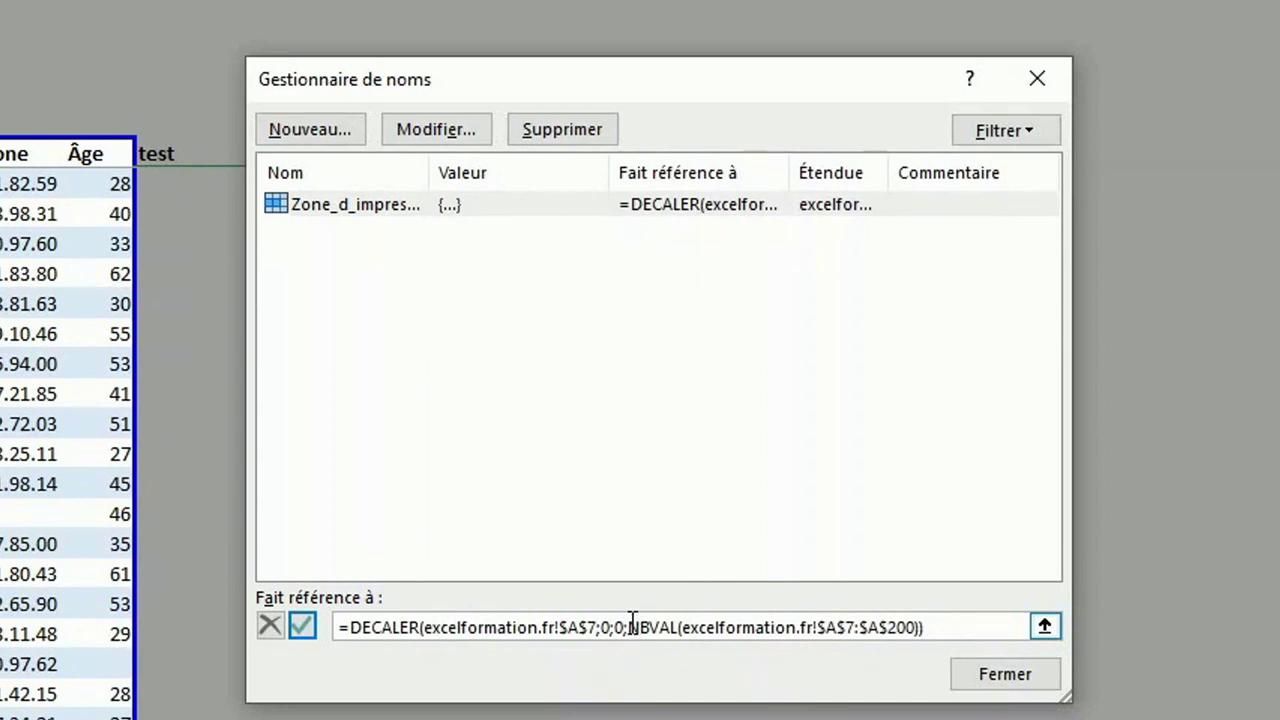
# Add NBVAL($A$7:$Z$7) as DECALER's width argument and validate the formula.
pyautogui.moveTo(628, 627); pyautogui.dragTo(768, 627)
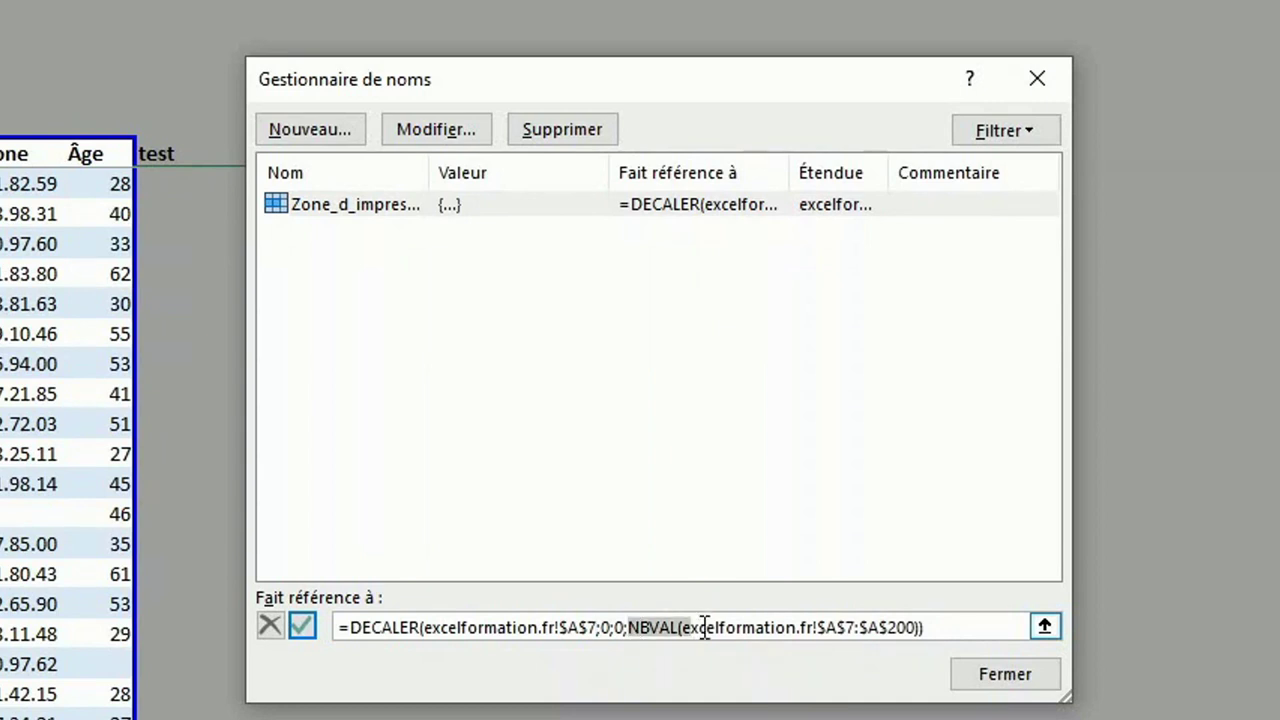
pyautogui.click(924, 627)
pyautogui.write(';)')
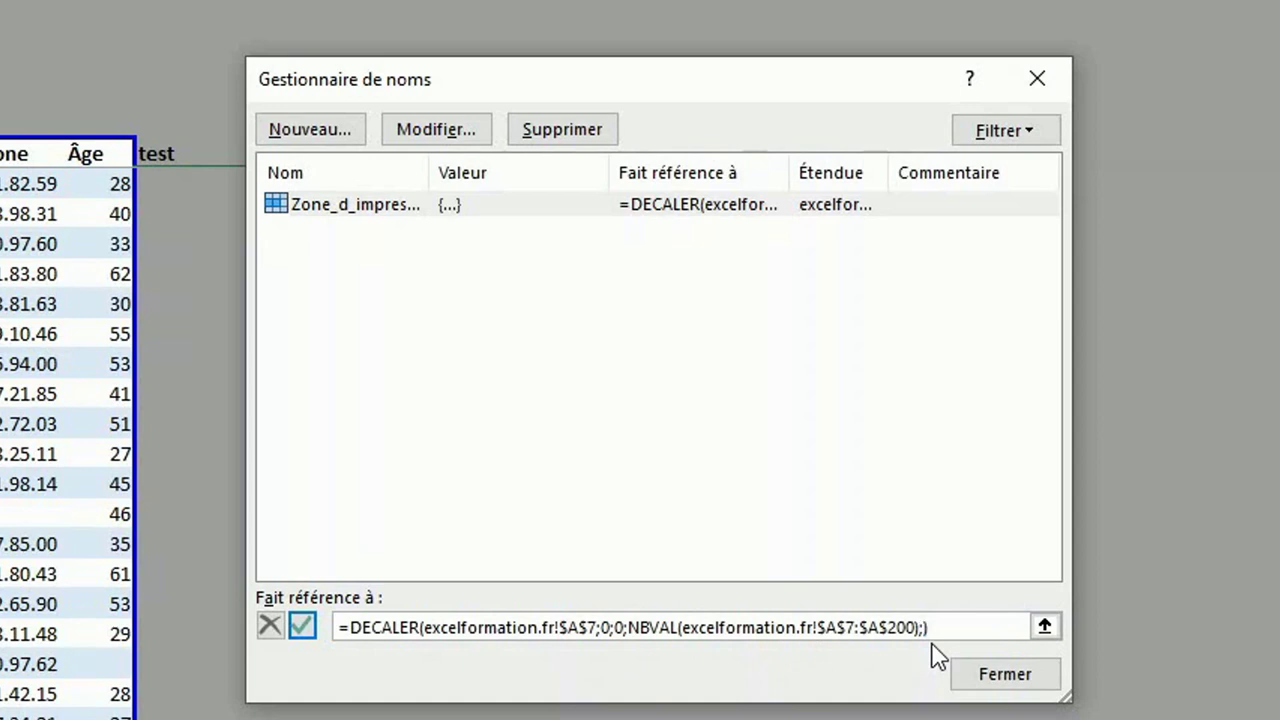
pyautogui.press('BackSpace')
pyautogui.write('nbval')
pyautogui.write('l(')
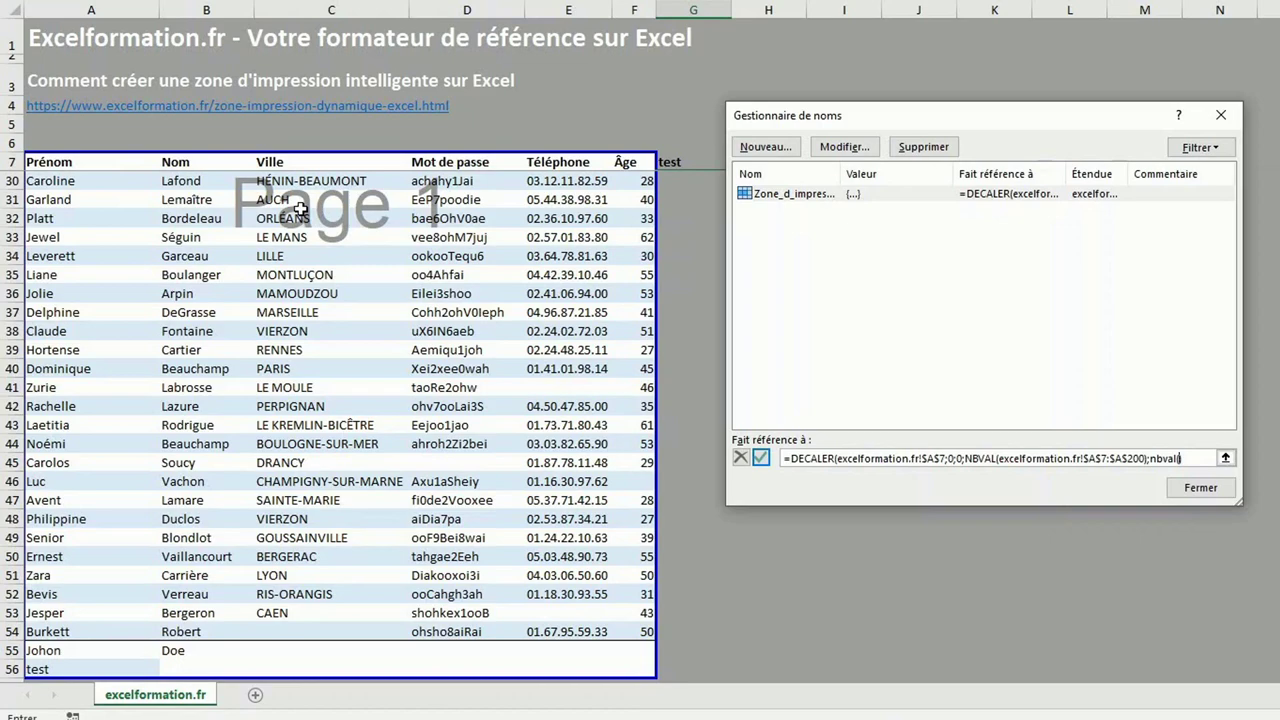
pyautogui.write('$A')
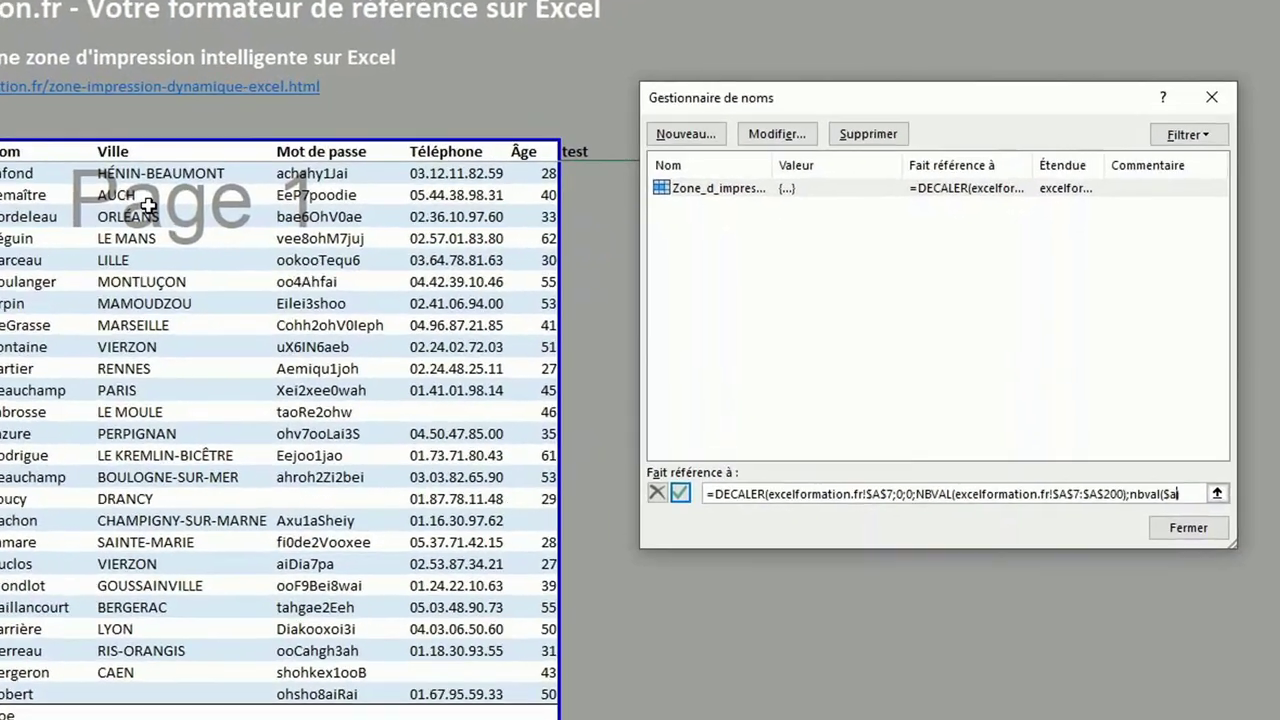
pyautogui.write('$7:')
pyautogui.write('$')
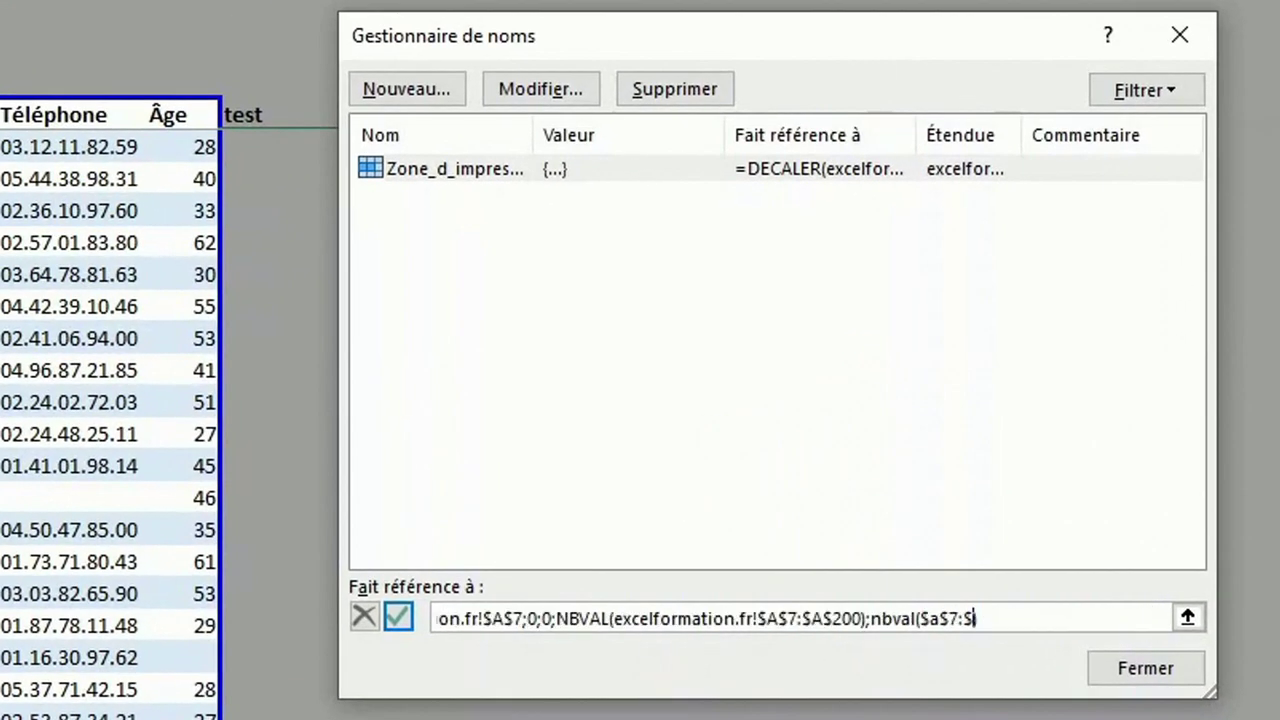
pyautogui.write('z)$')
pyautogui.write('7')
pyautogui.write(')')
pyautogui.click(398, 617)
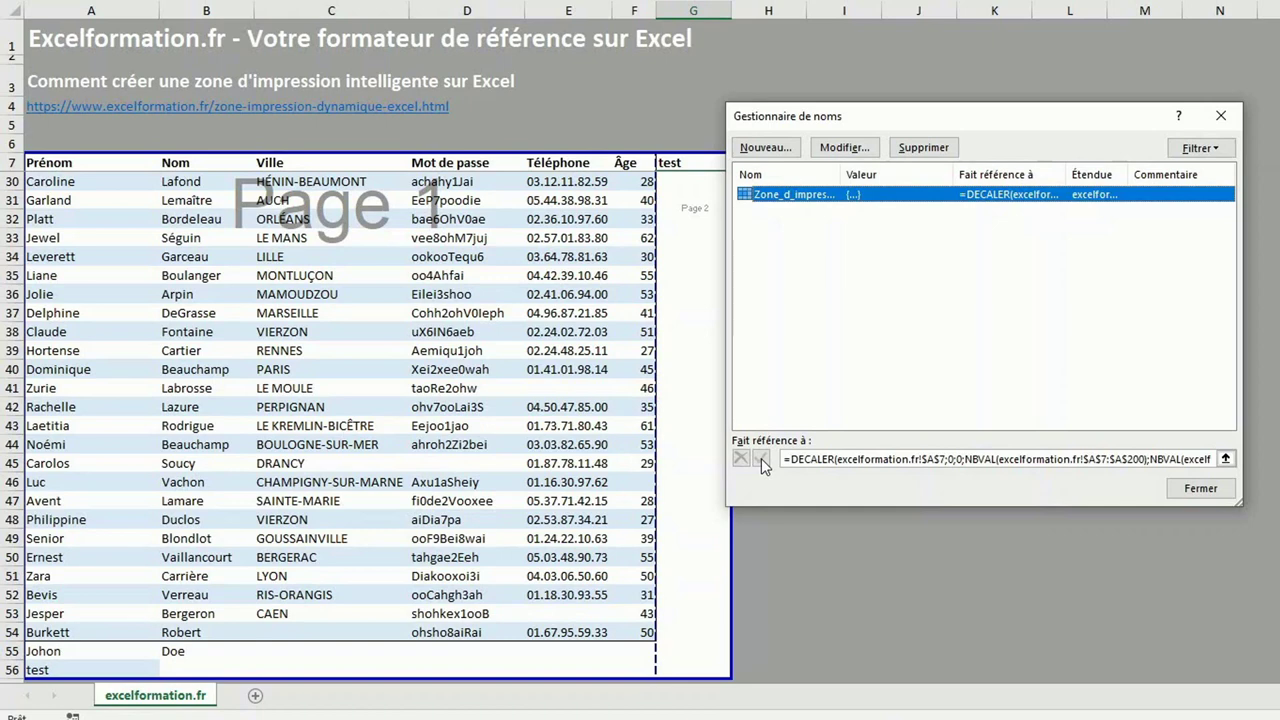
# Close Name Manager, enter 'test' in cell A59, then select cells in the contacts data.
pyautogui.click(1216, 493)
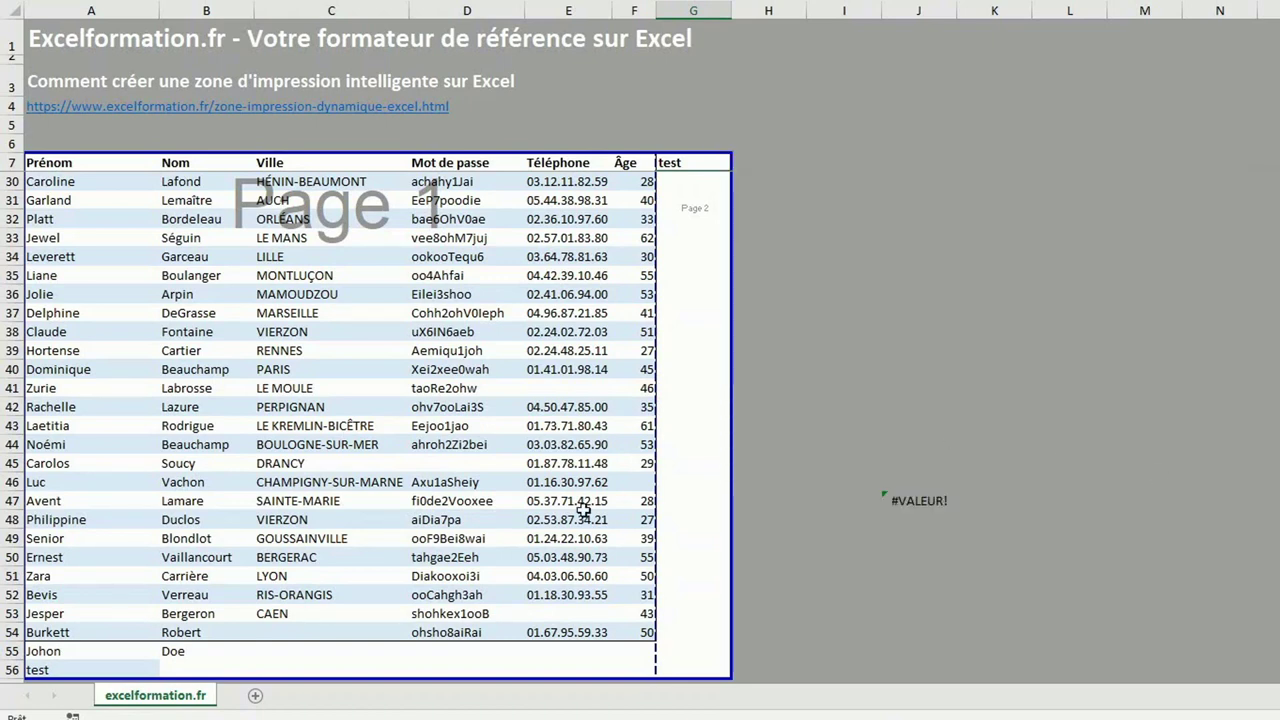
pyautogui.scroll(-2, 584, 511)
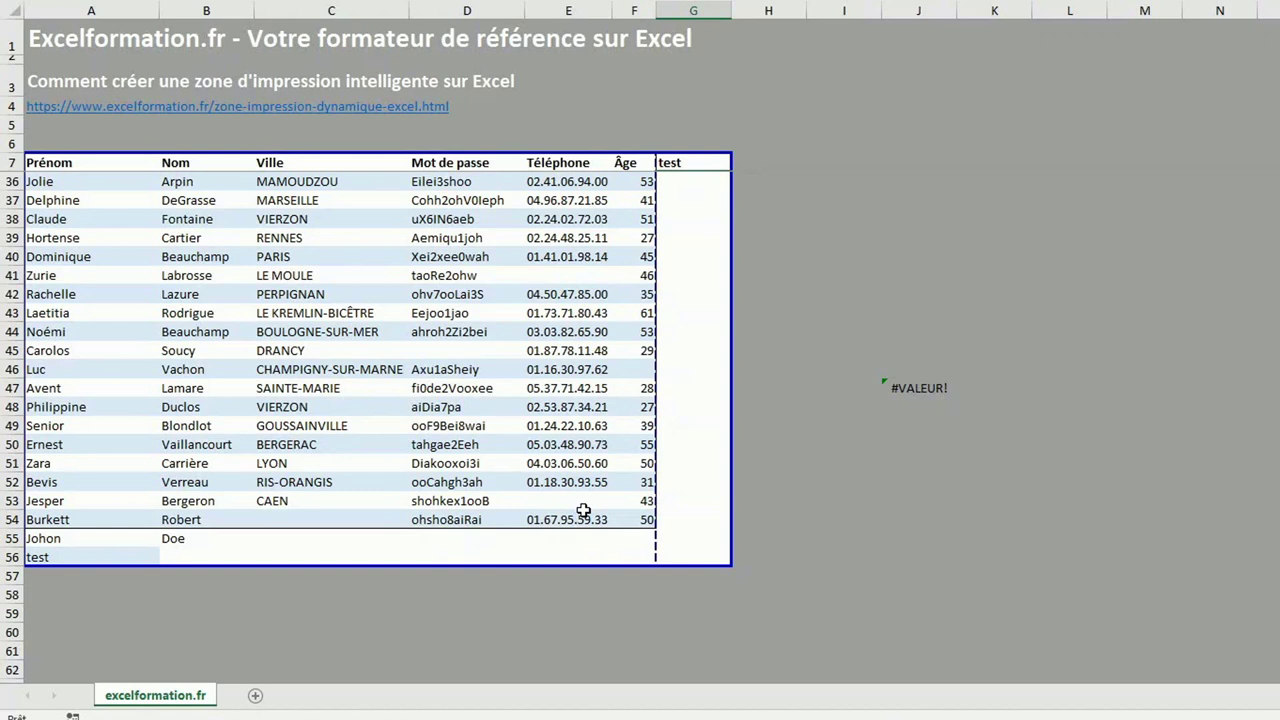
pyautogui.scroll(-1, 184, 419)
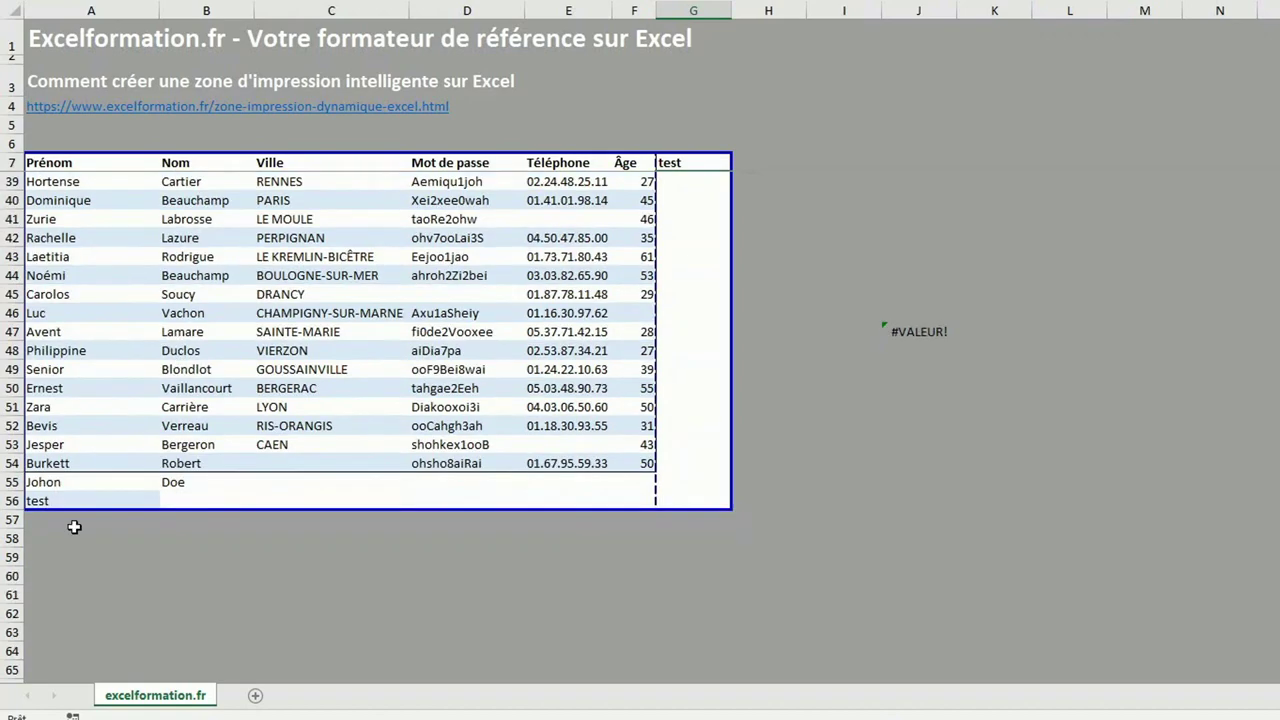
pyautogui.click(43, 556)
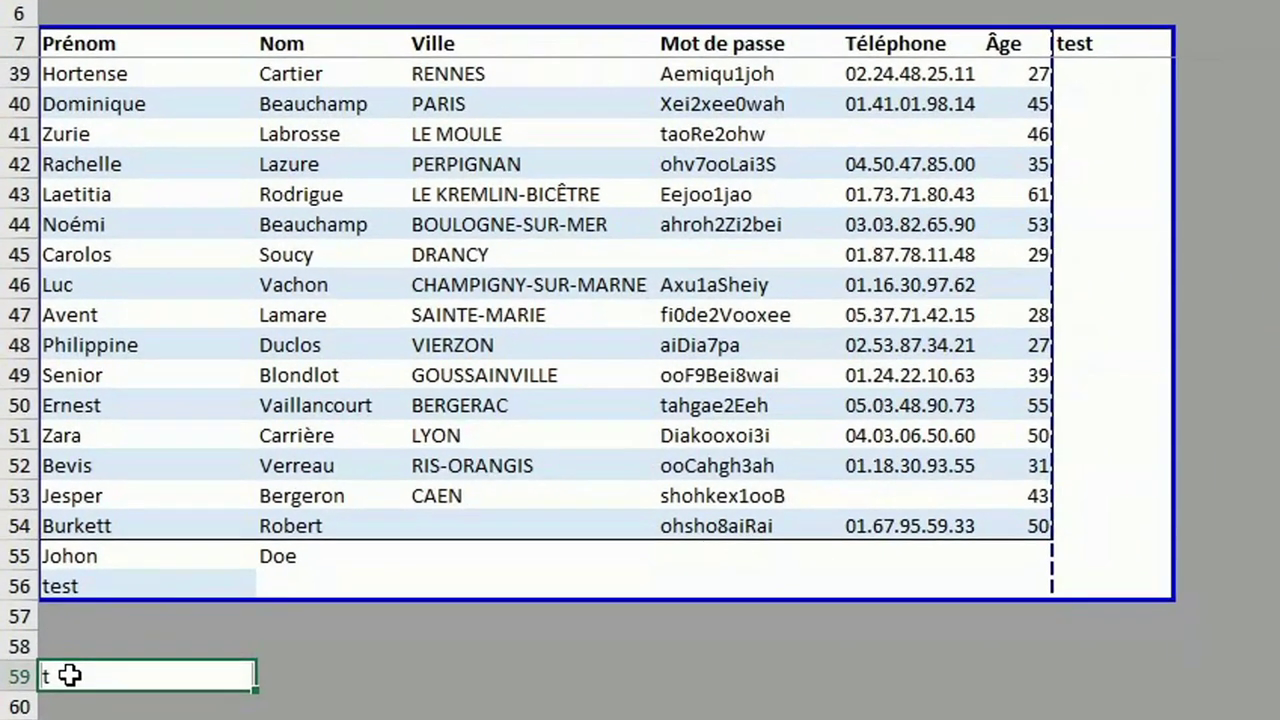
pyautogui.write('te')
pyautogui.press('Return')
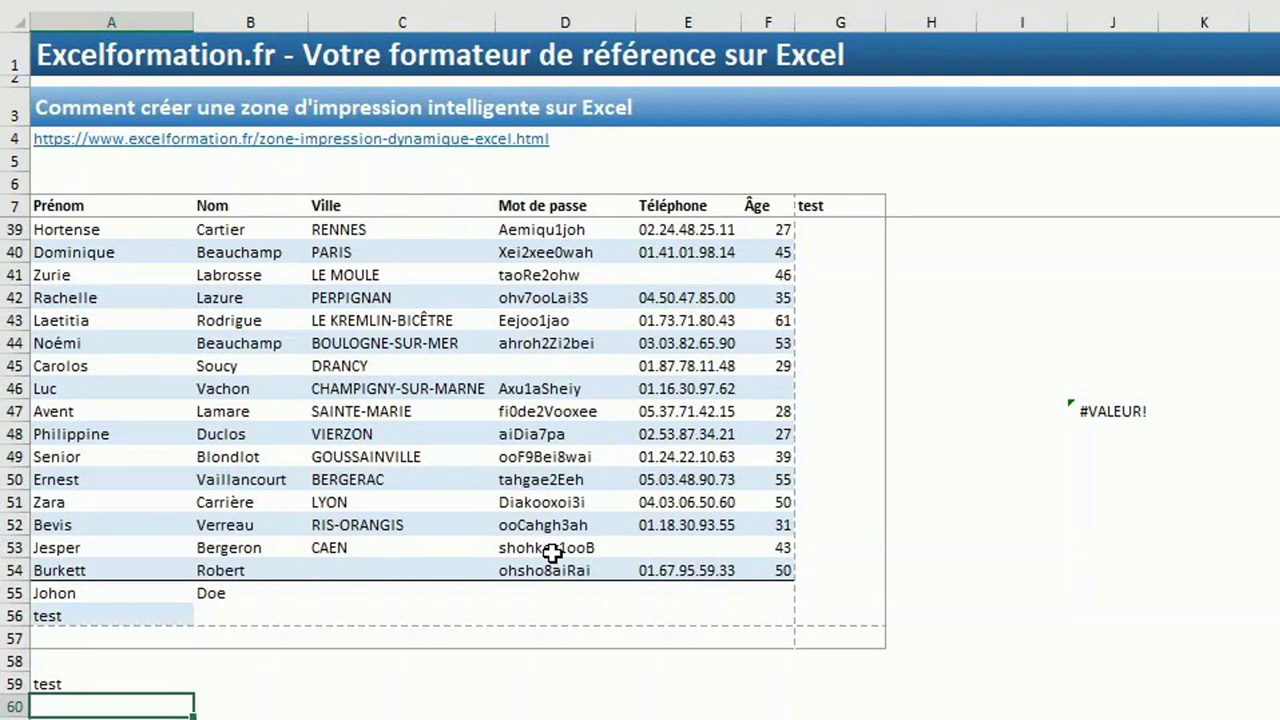
pyautogui.click(381, 457)
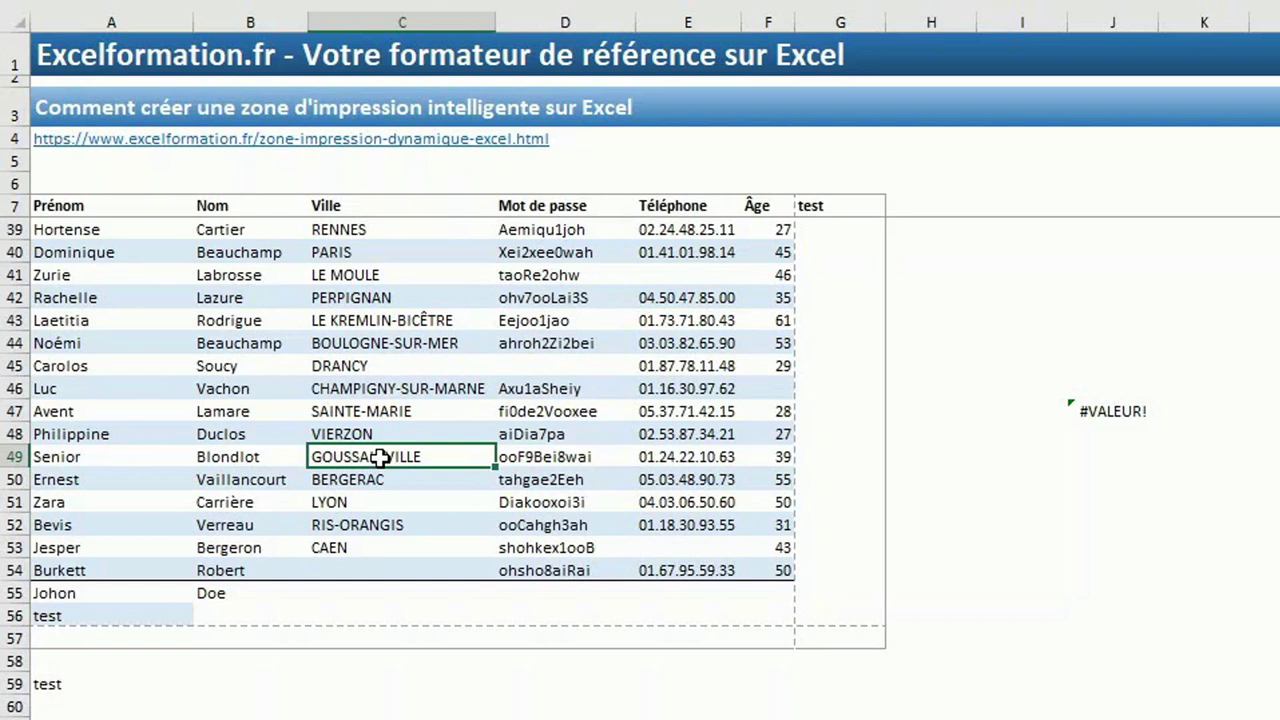
pyautogui.click(429, 370)
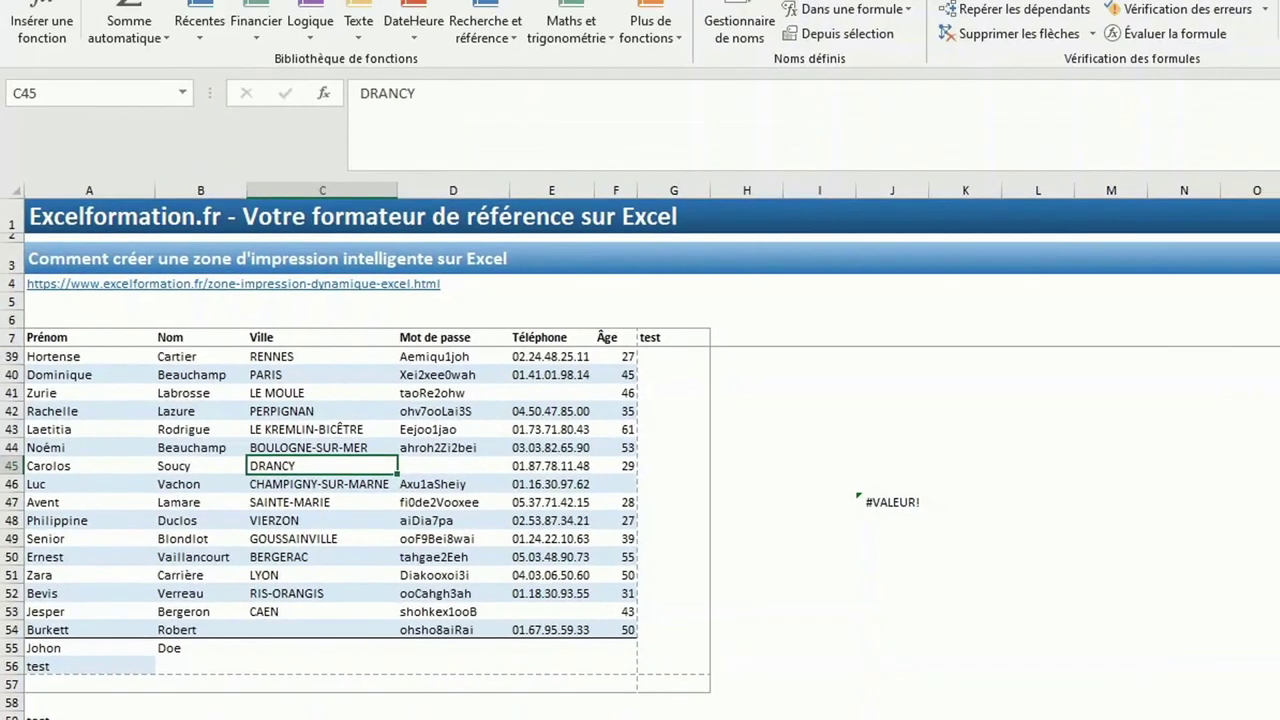
# Insert a table over $A$7:$G$59 with 'Mon tableau comporte des en-têtes' kept checked.
pyautogui.click(161, 18)
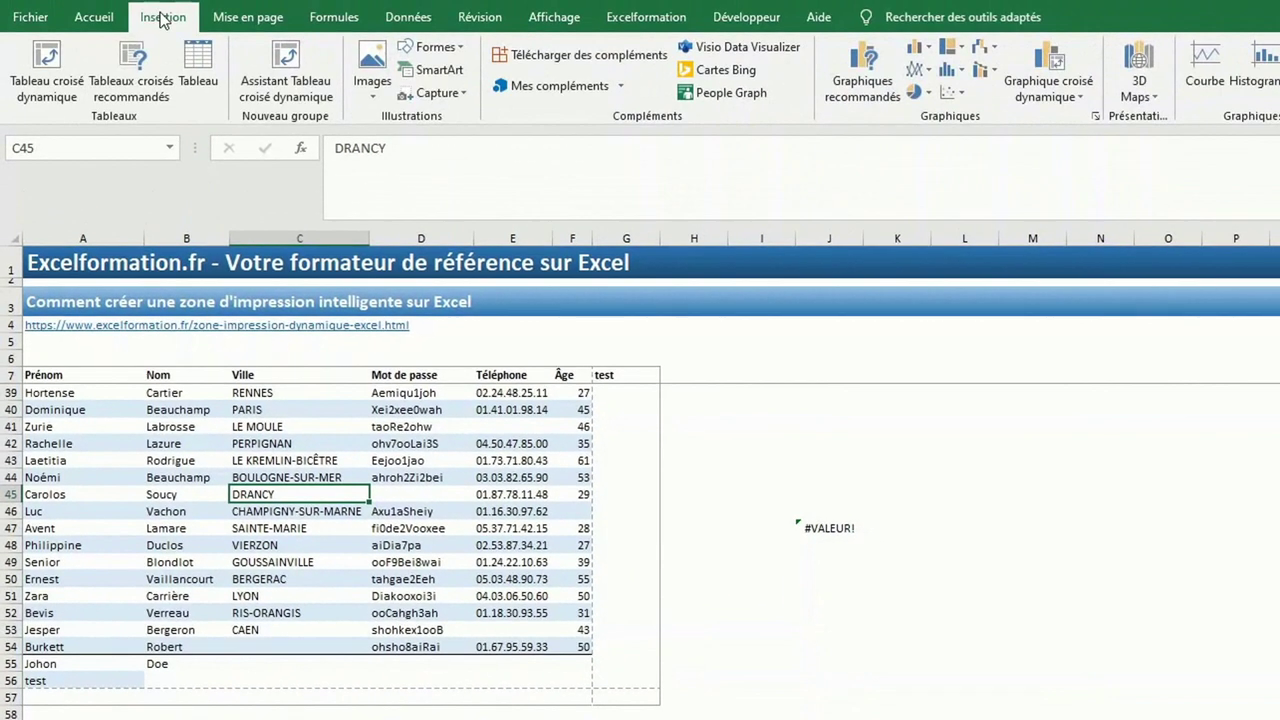
pyautogui.click(197, 72)
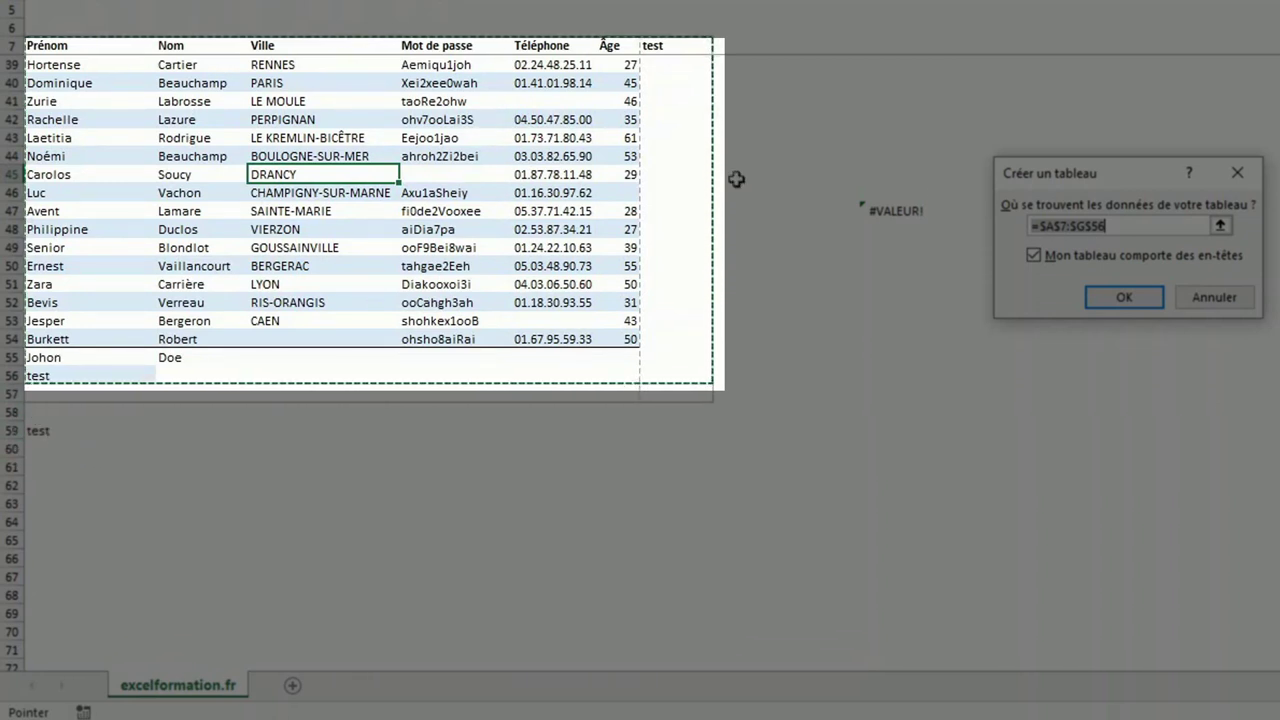
pyautogui.click(1151, 224)
pyautogui.press('BackSpace')
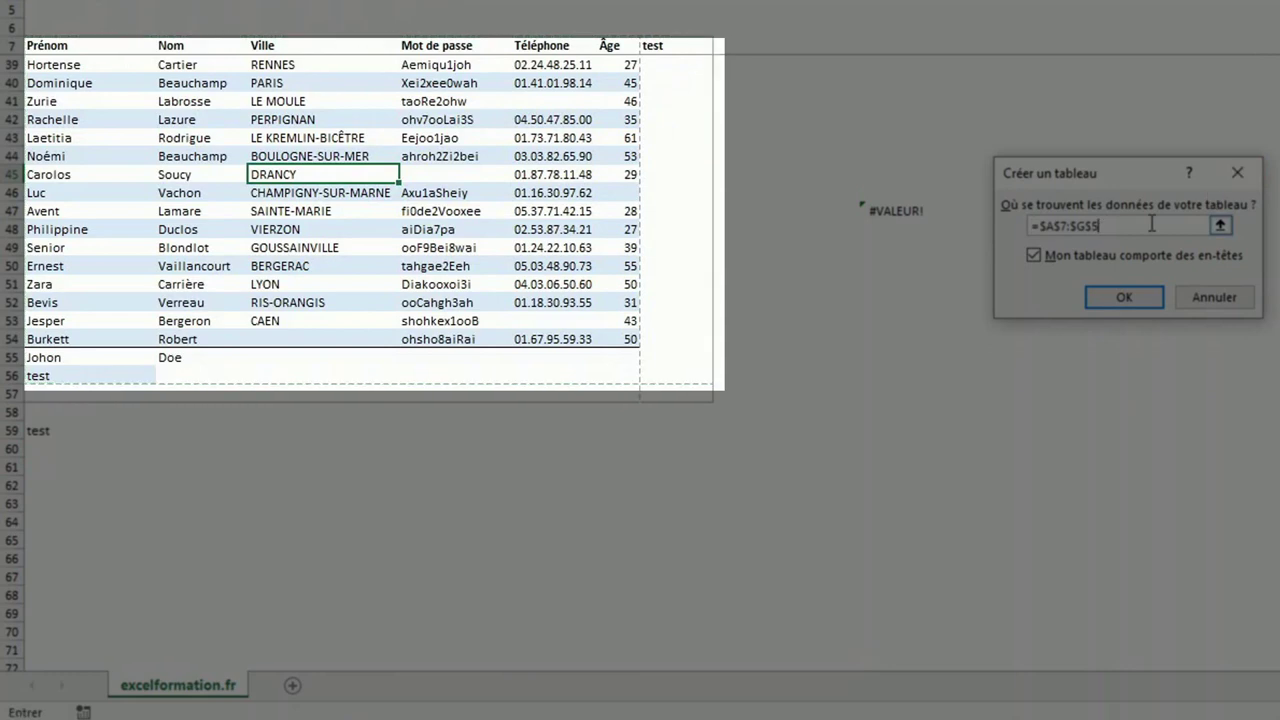
pyautogui.write('9')
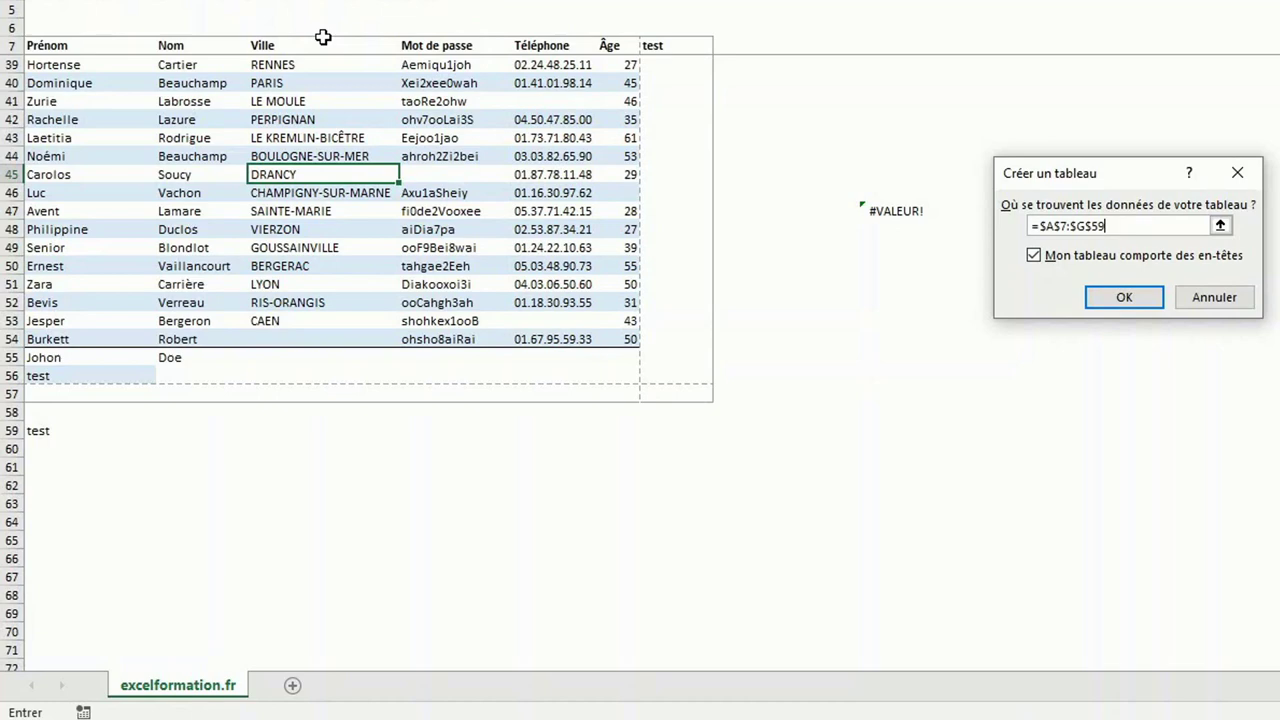
pyautogui.click(1118, 298)
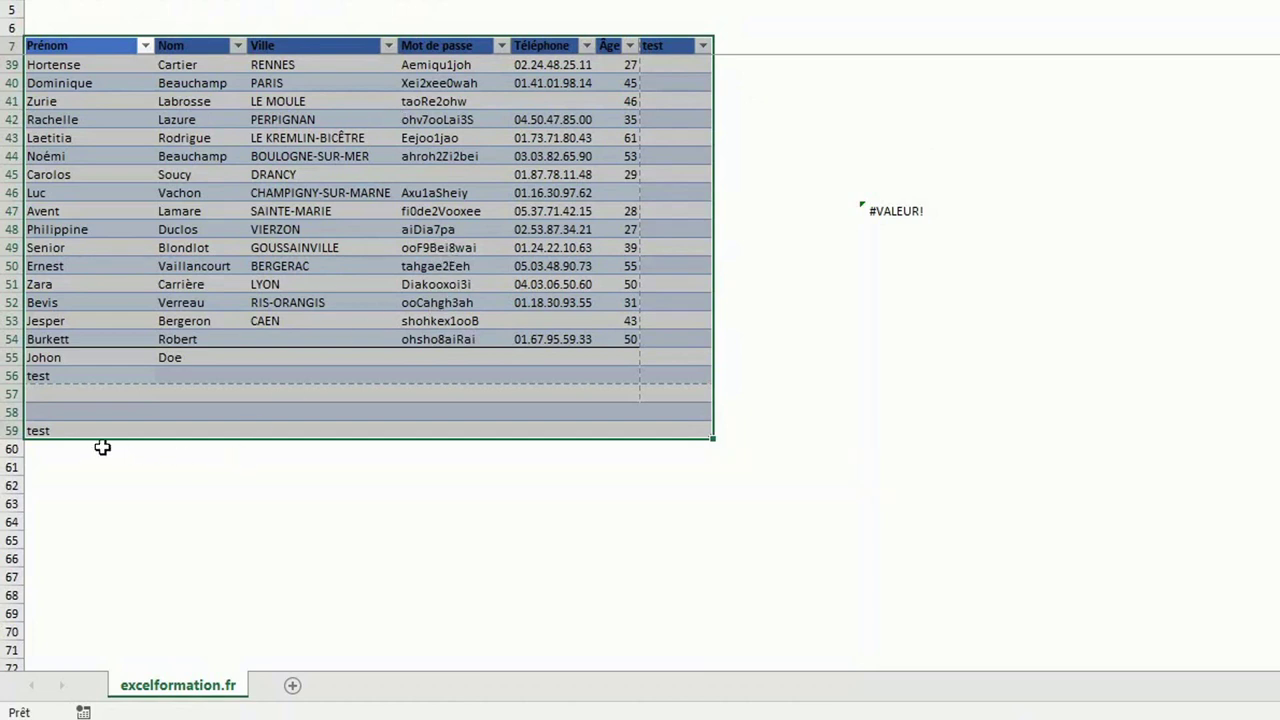
# Enter 'test2' in A62 below the table, then select the table data from its header row.
pyautogui.click(42, 486)
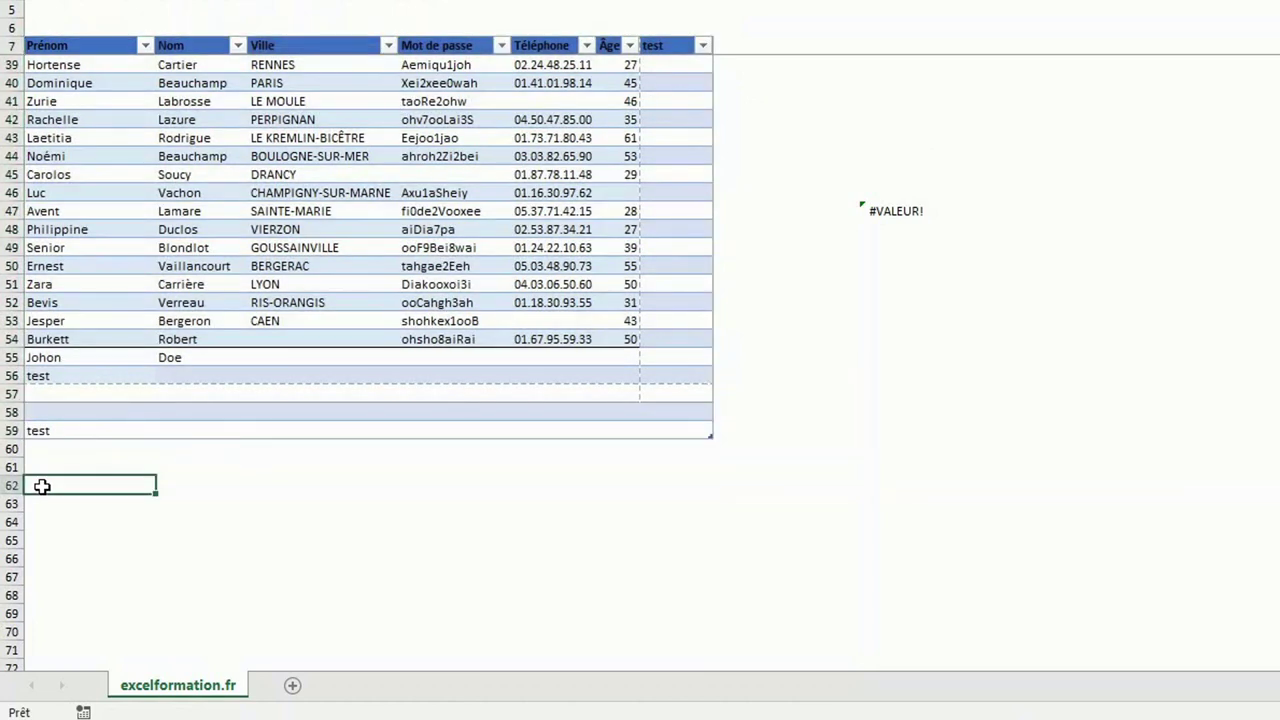
pyautogui.write('te')
pyautogui.write('st2')
pyautogui.press('Return')
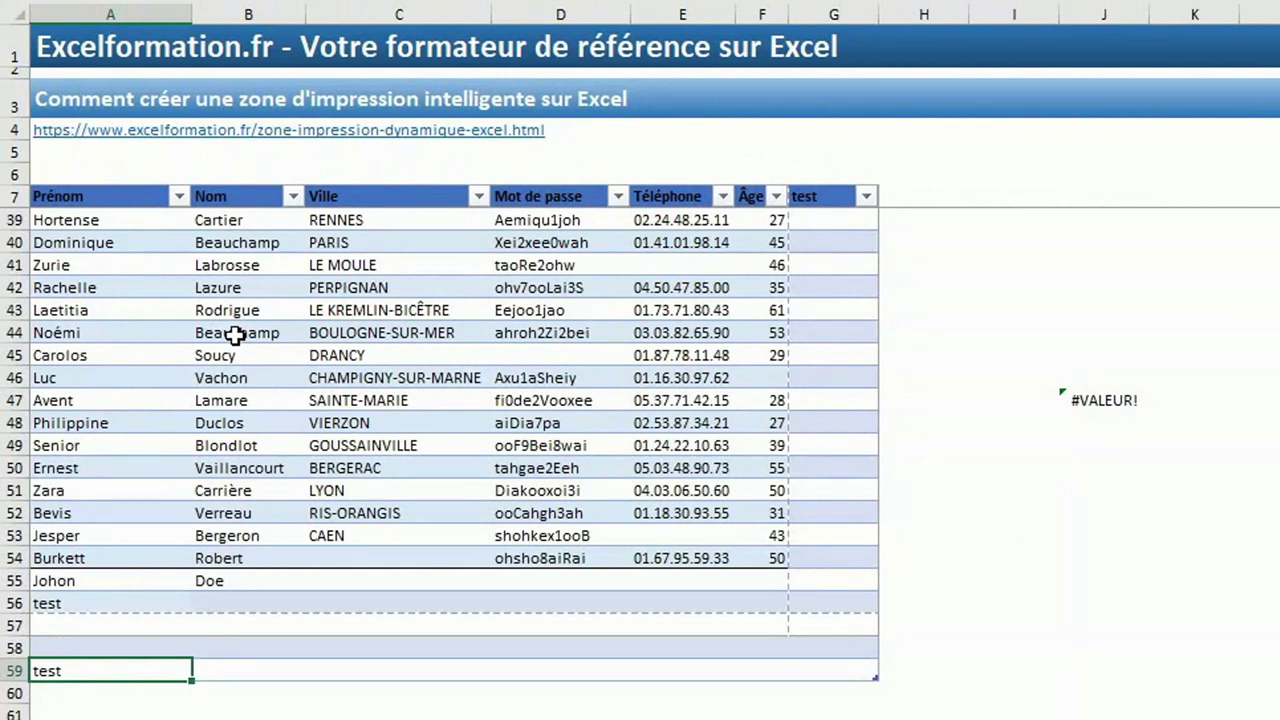
pyautogui.click(343, 377)
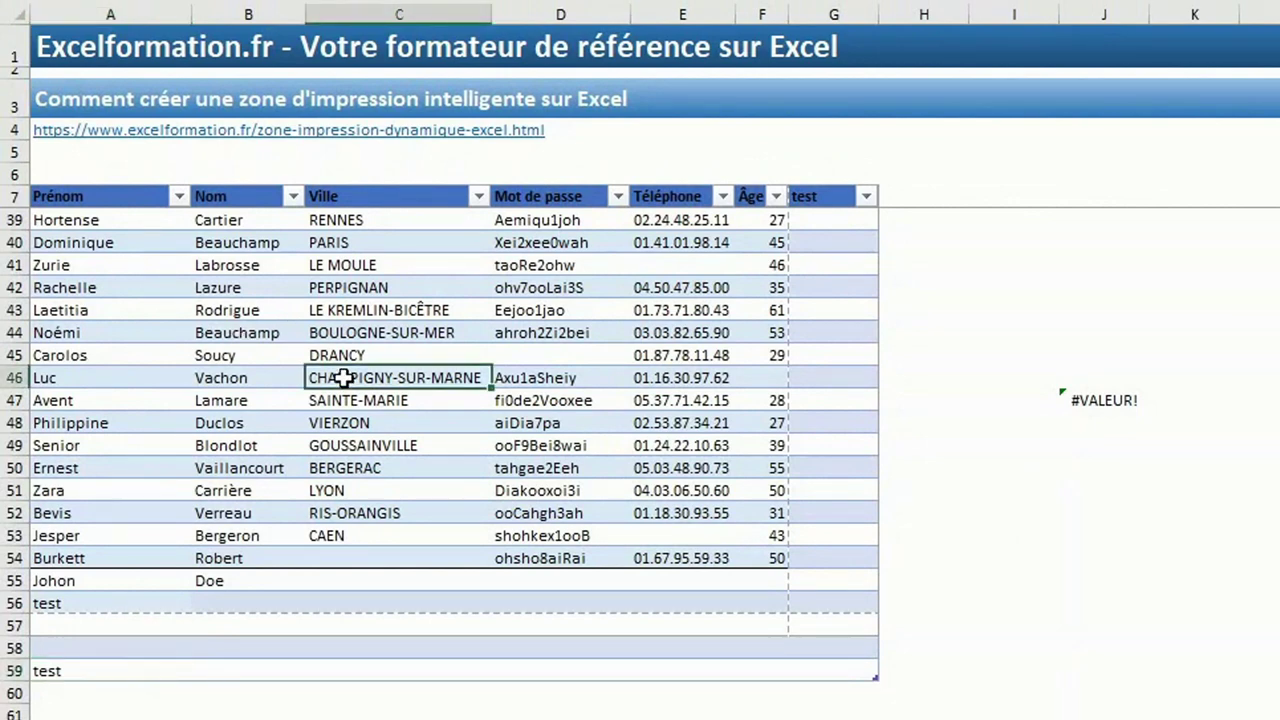
pyautogui.moveTo(100, 195)
pyautogui.mouseDown()
pyautogui.moveTo(677, 594)
pyautogui.moveTo(749, 705)
pyautogui.mouseUp()
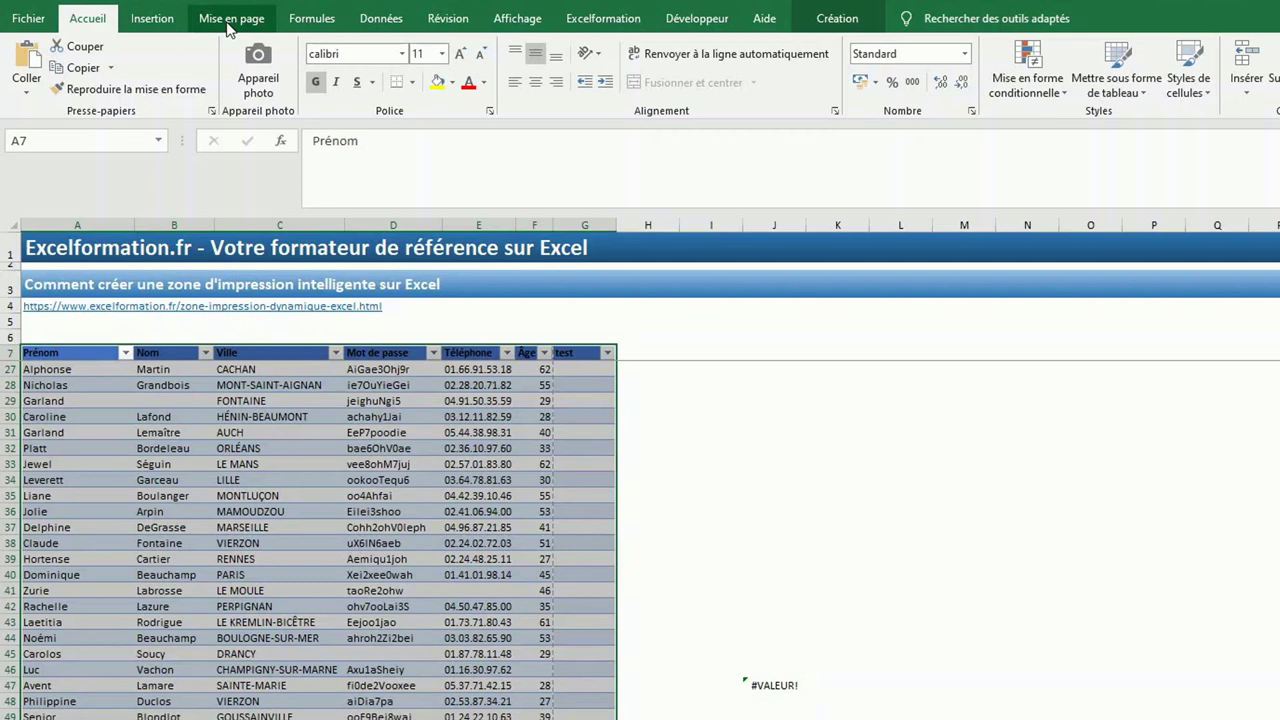
# Define the print area from the selected contacts table and check it in the preview.
pyautogui.click(229, 22)
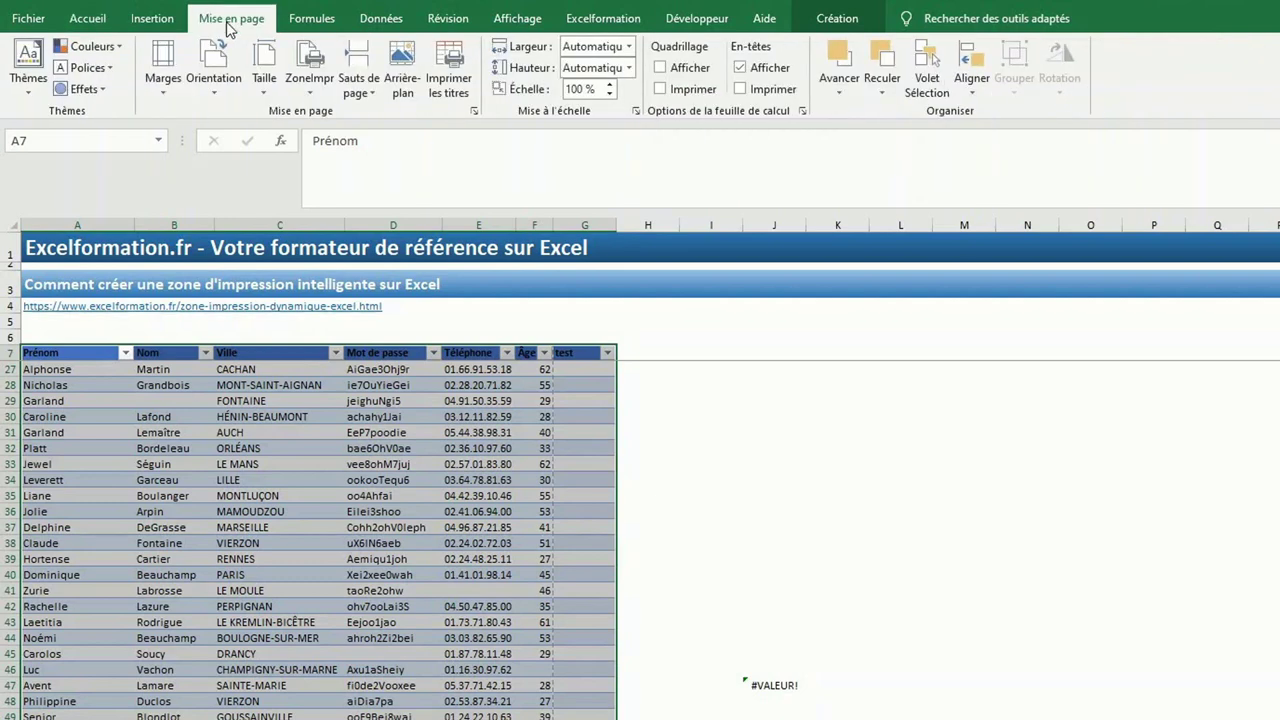
pyautogui.click(310, 84)
pyautogui.click(318, 108)
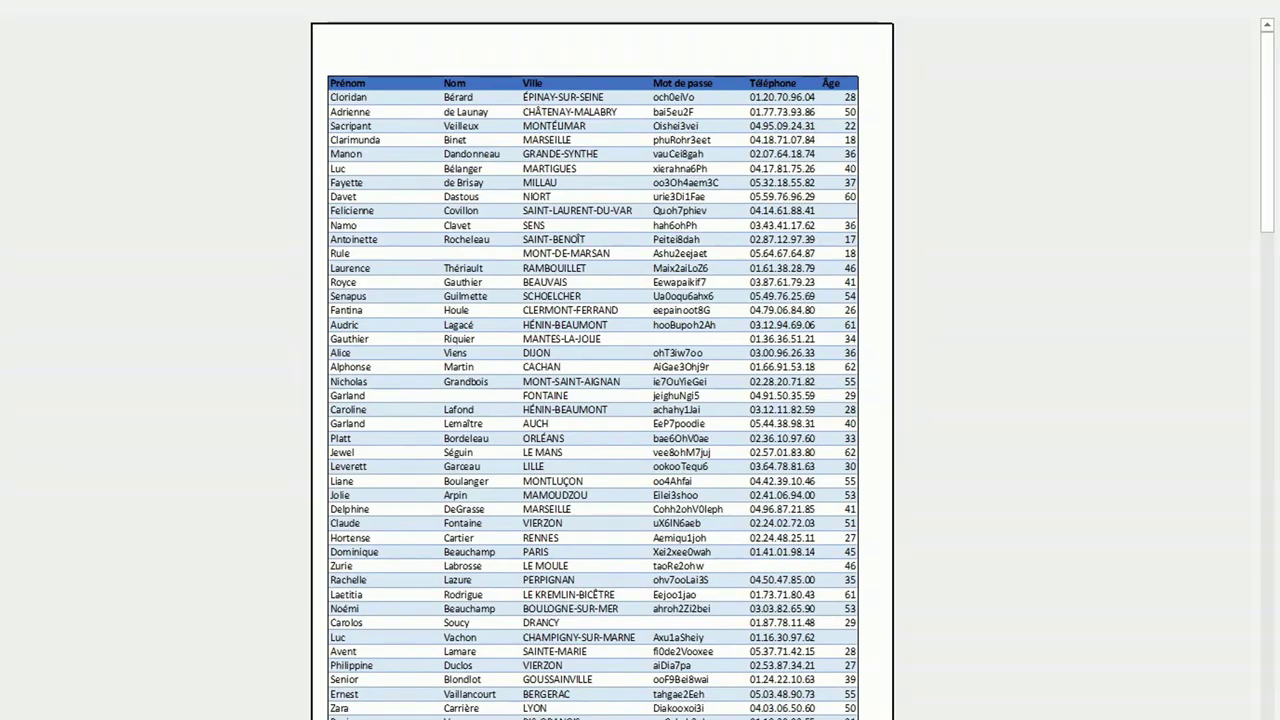
pyautogui.scroll(-5, 600, 400)
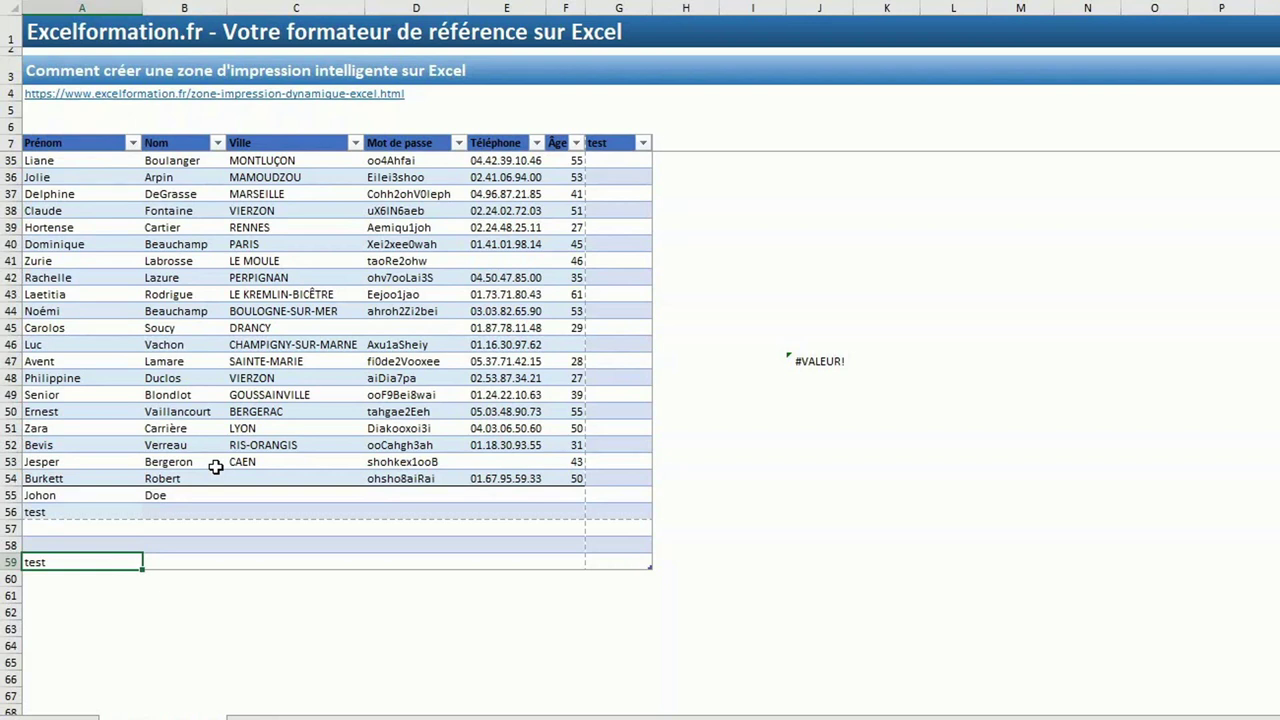
# Enter 'test2' in A62 and drag the table's resize handle down to row 62.
pyautogui.click(44, 614)
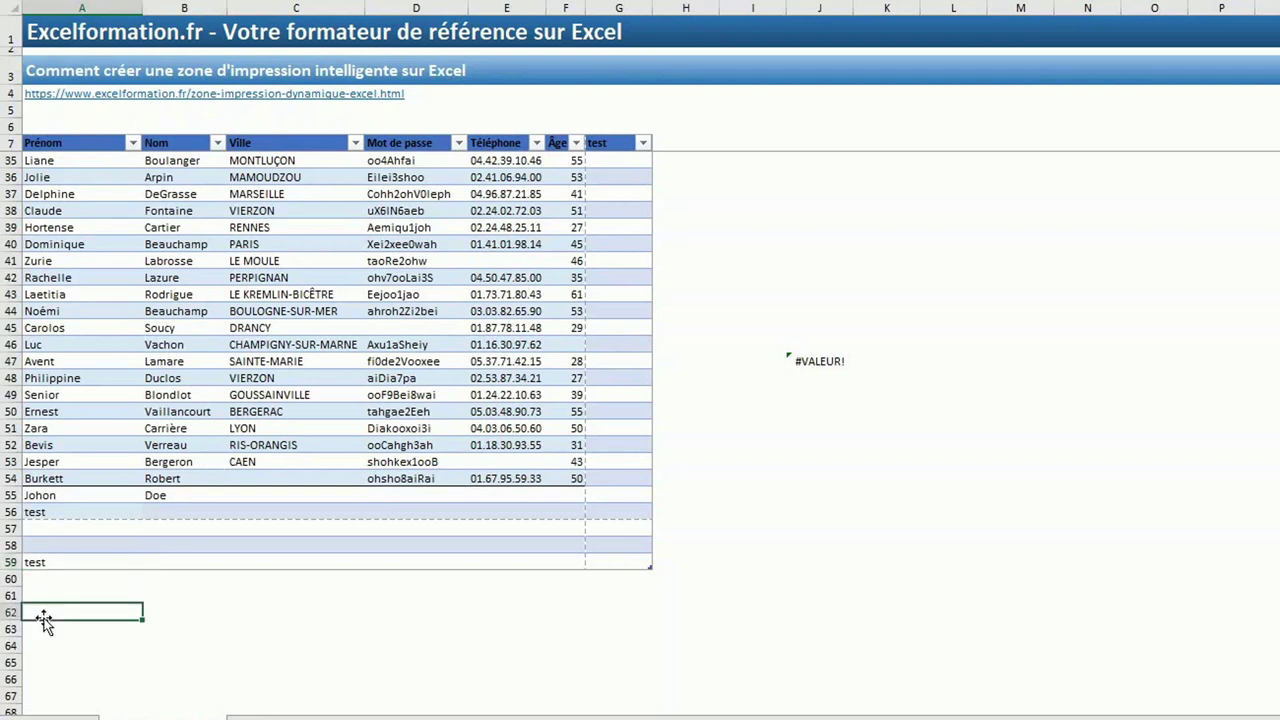
pyautogui.write('test2')
pyautogui.press('Return')
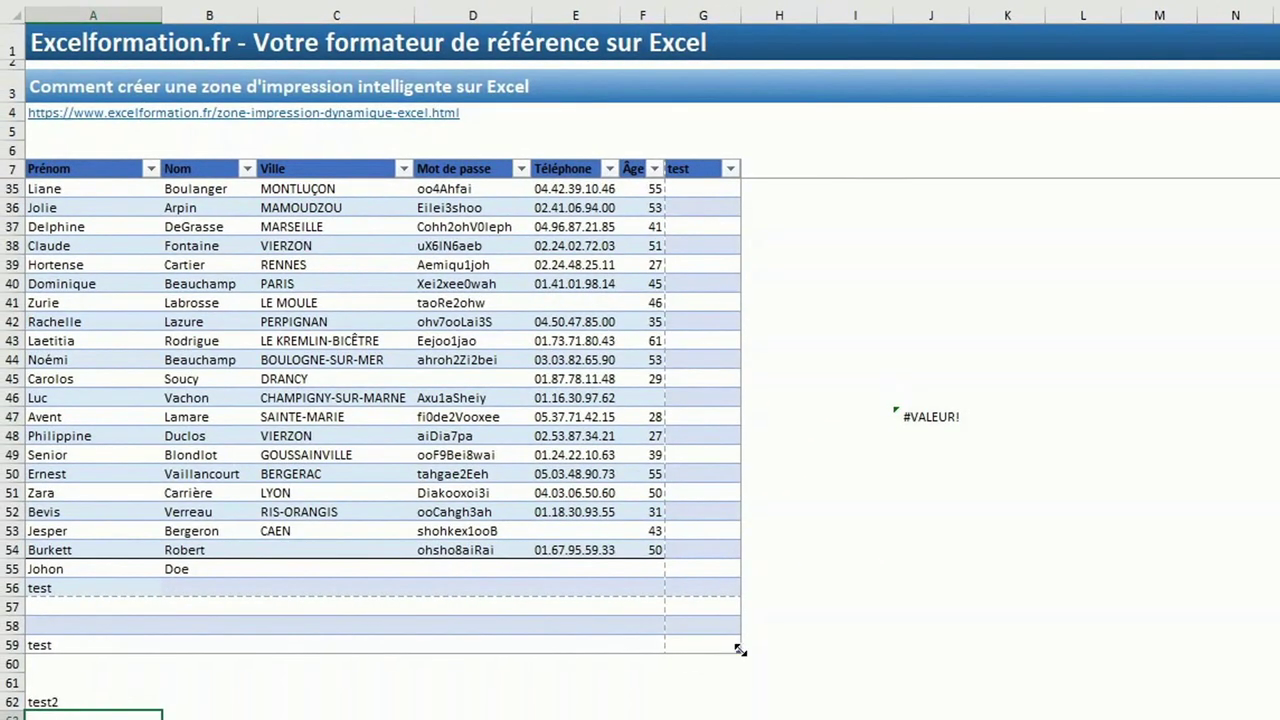
pyautogui.moveTo(740, 650); pyautogui.dragTo(730, 712)
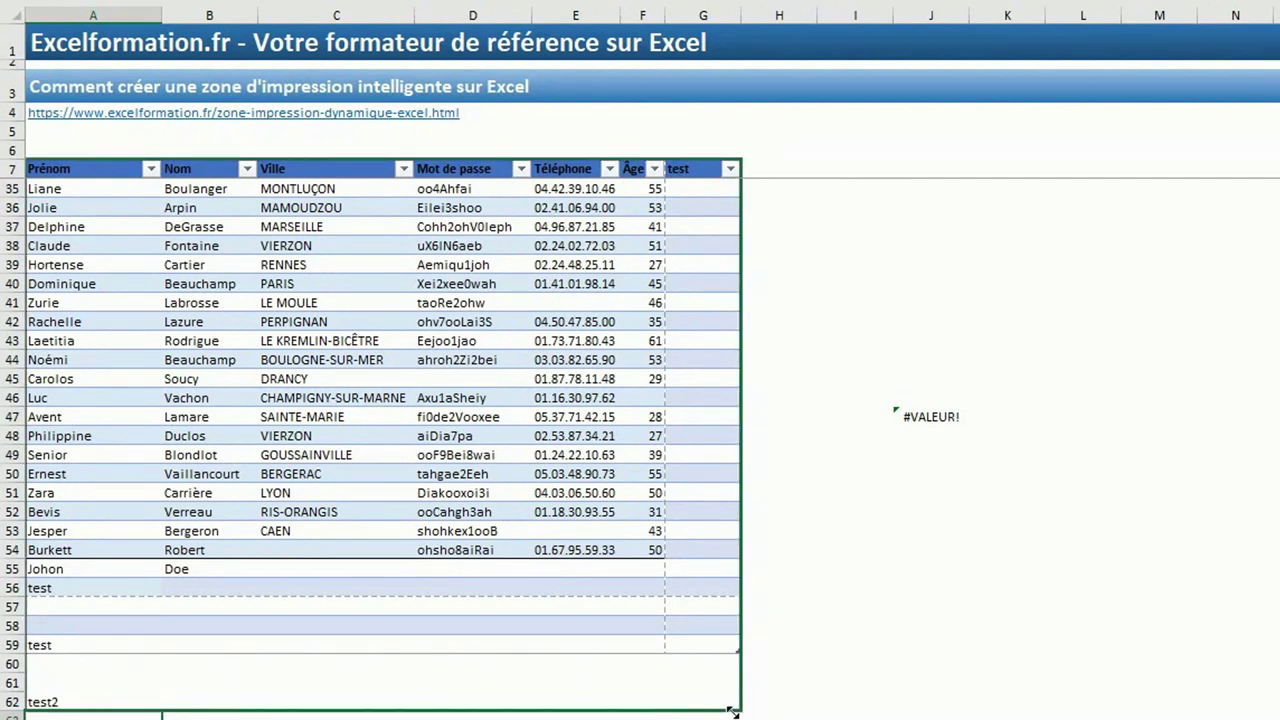
pyautogui.moveTo(732, 711); pyautogui.dragTo(733, 712)
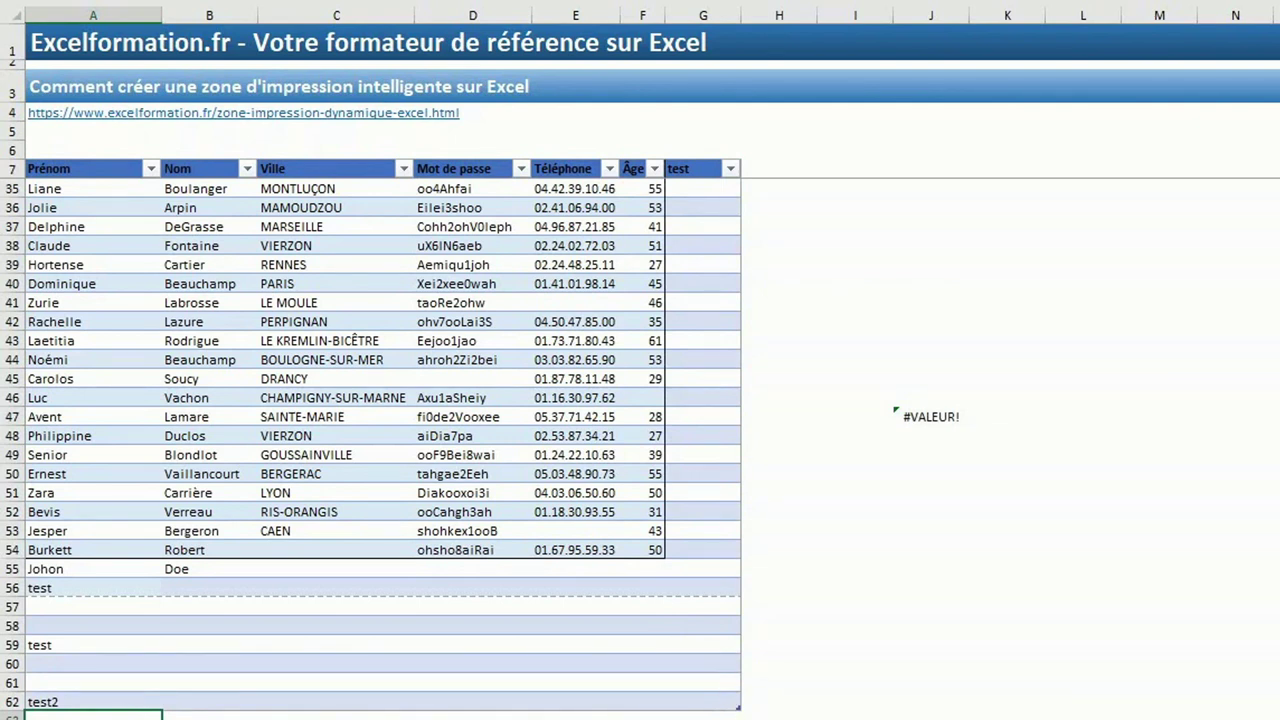
# Open the Print view with Ctrl+P to check that the table prints through row 62.
pyautogui.hotkey('ctrl', 'p')
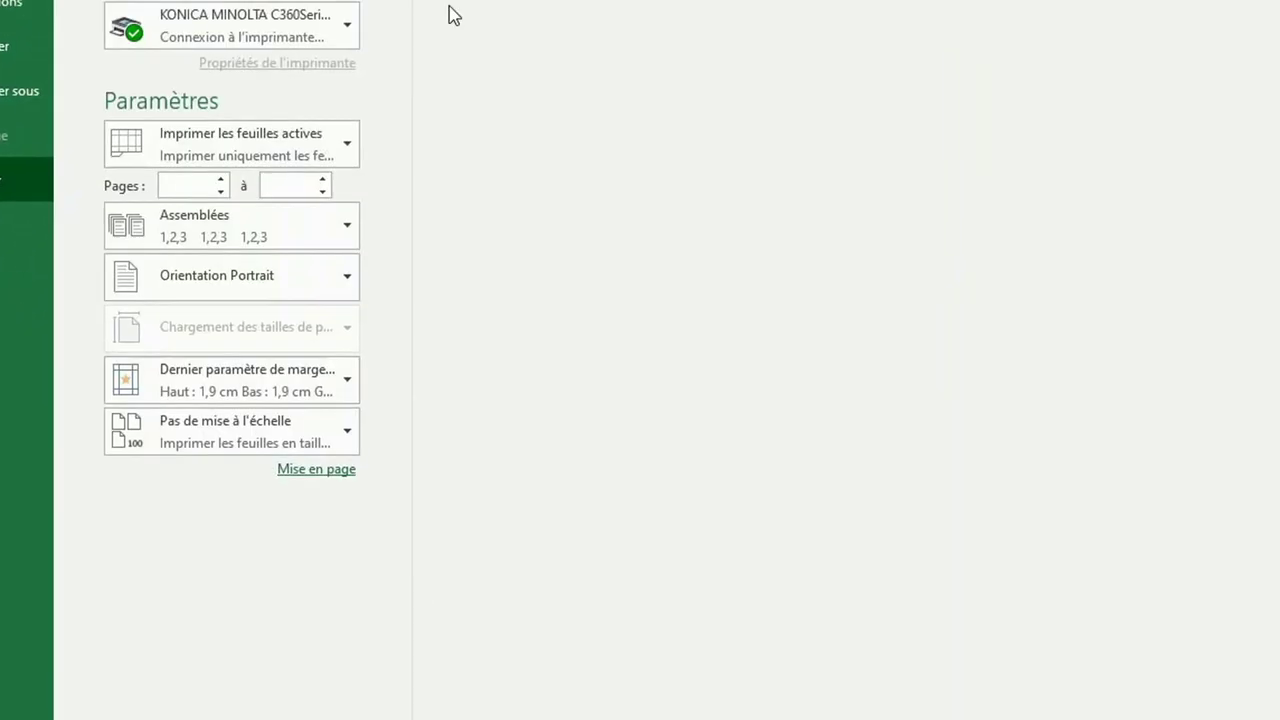